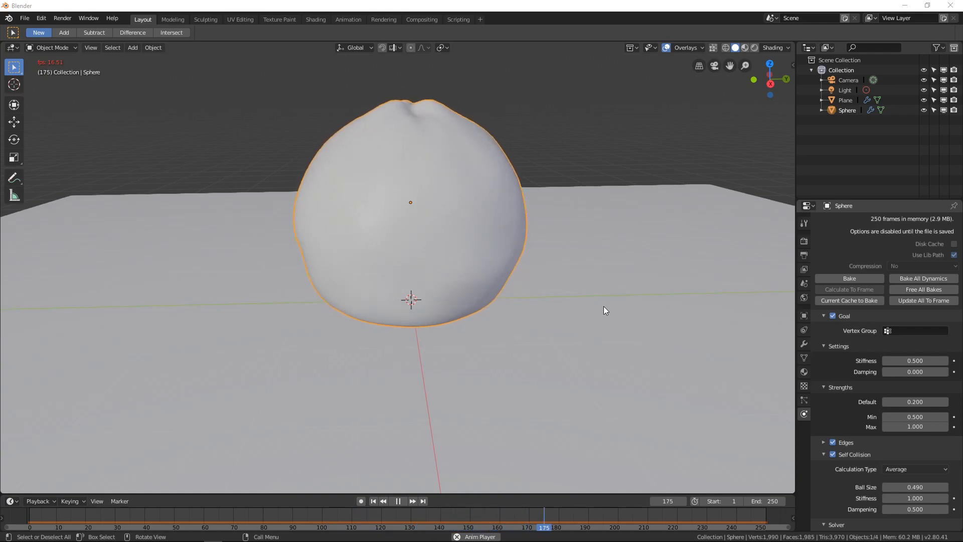
middle_click_drag(599, 286, 508, 273)
middle_click_drag(382, 268, 419, 213)
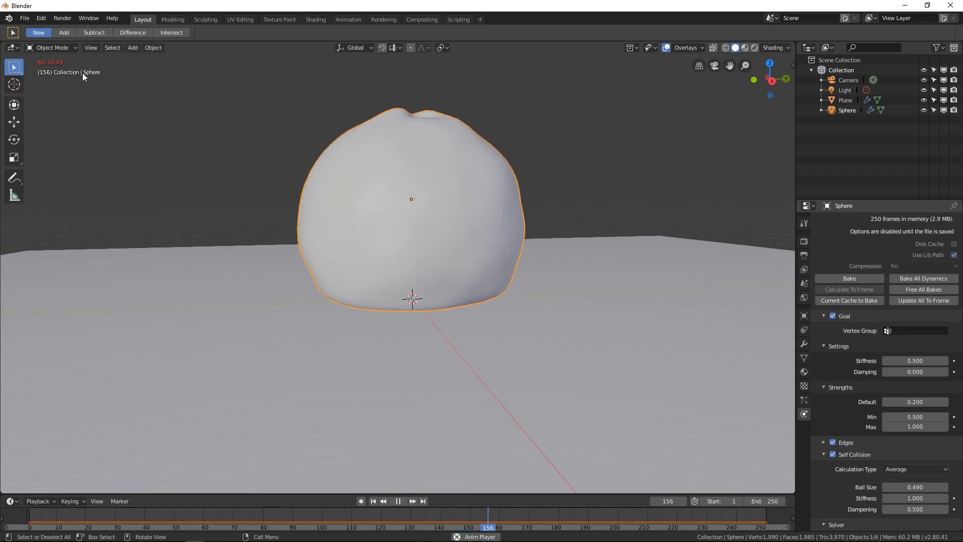
key("Escape")
- Start a new General file
left_click(22, 17)
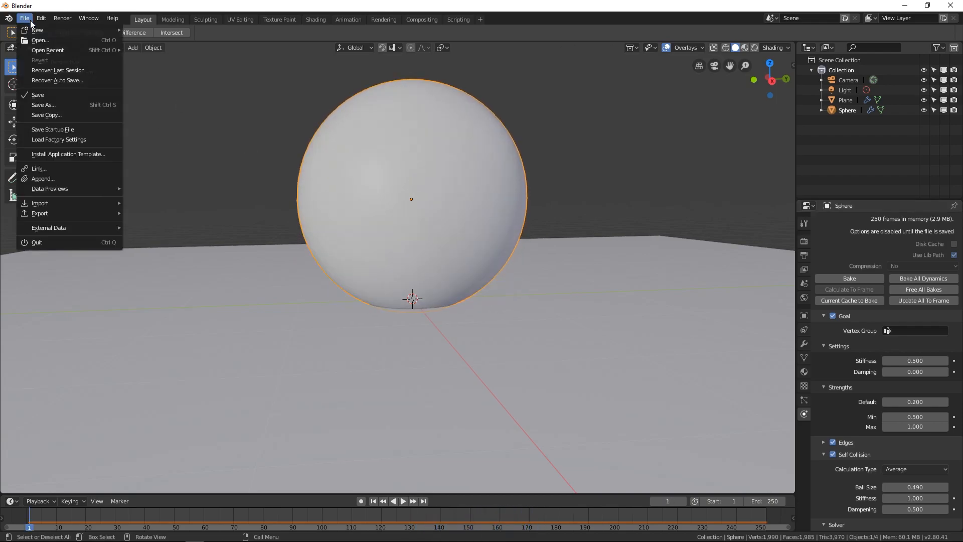
mouse_move(35, 30)
left_click(151, 30)
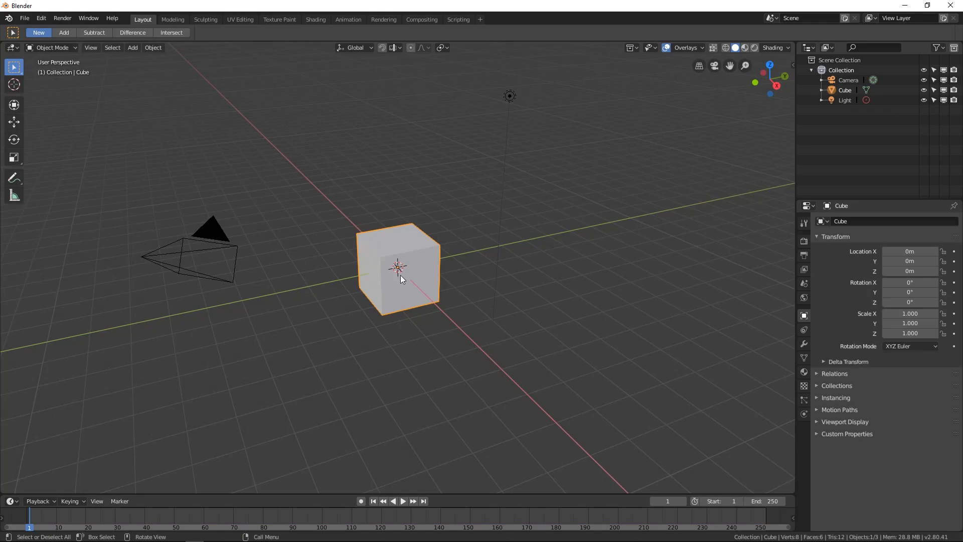
- Delete the default cube
scroll(412, 284, "up", 3)
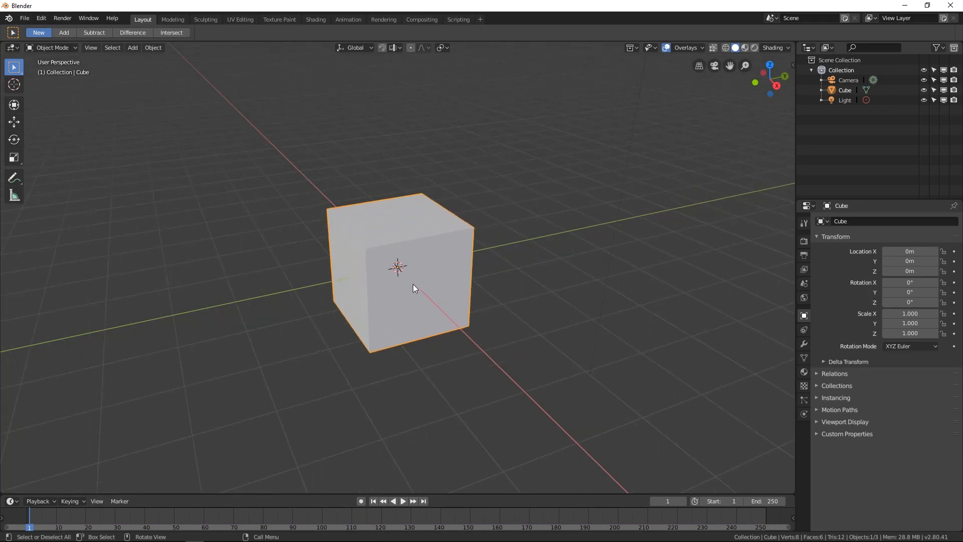
key("x")
left_click(413, 284)
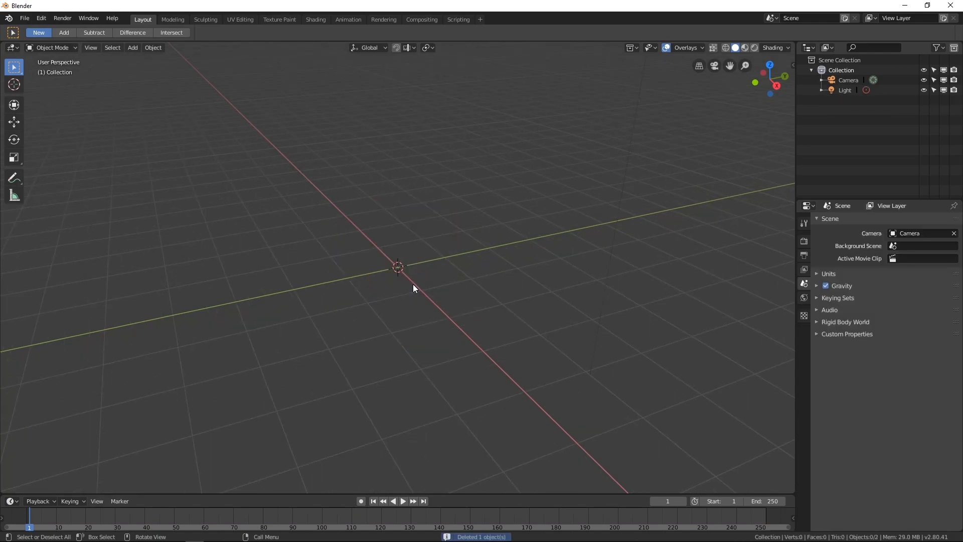
- Add a plane mesh at the scene origin
key("shift+a")
mouse_move(414, 283)
left_click(463, 283)
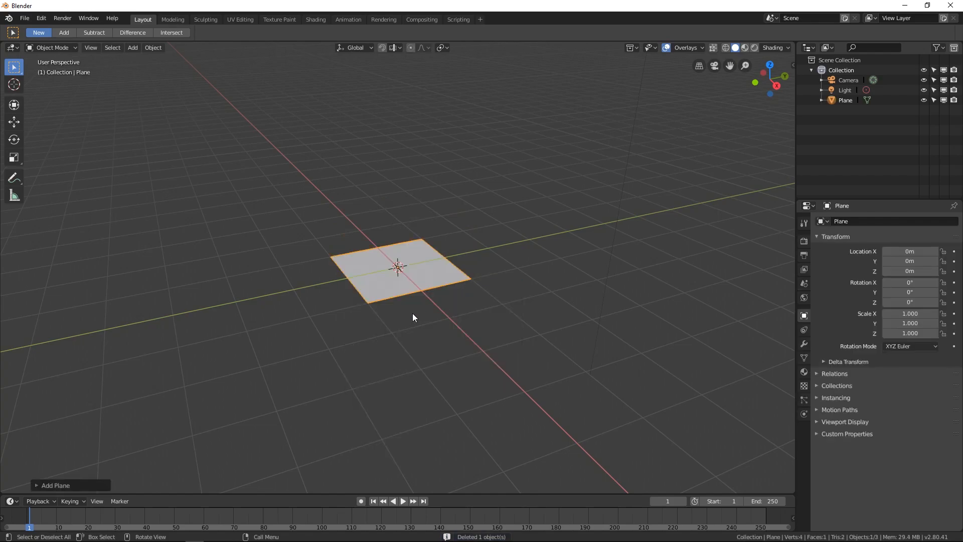
- Scale the plane up uniformly to about 5.65
key("s")
left_click(703, 315)
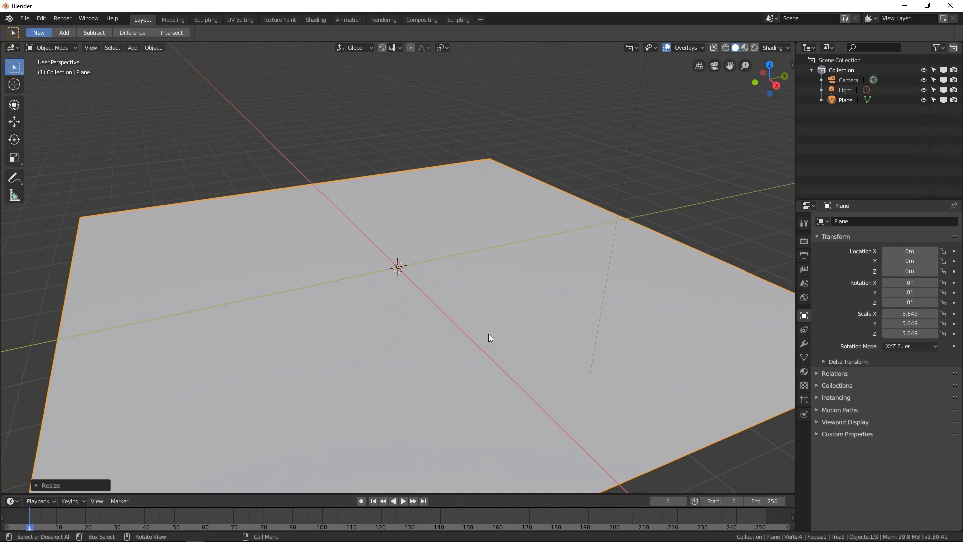
- Add a UV sphere and move it up along Z to about 1.1 m above the plane
key("shift+a")
mouse_move(497, 334)
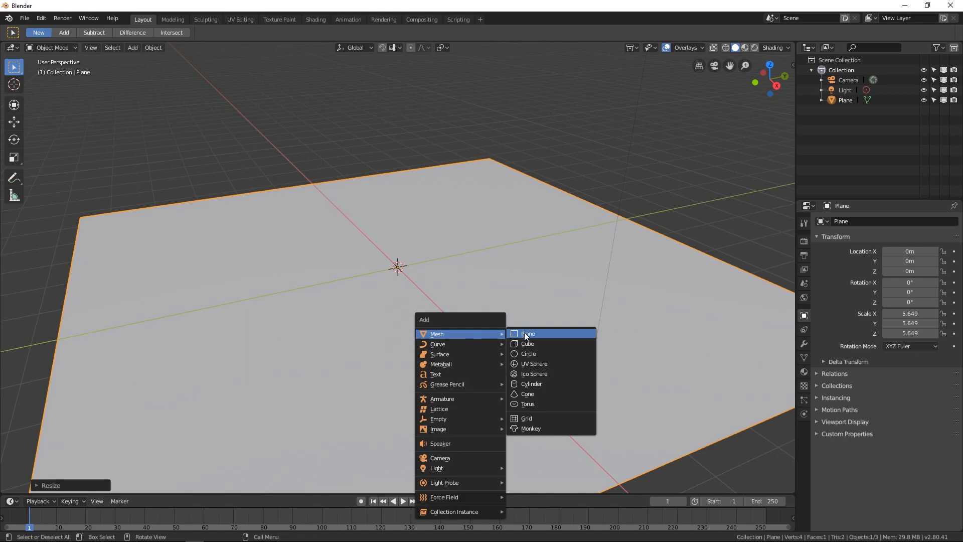
left_click(536, 366)
key("g")
key("z")
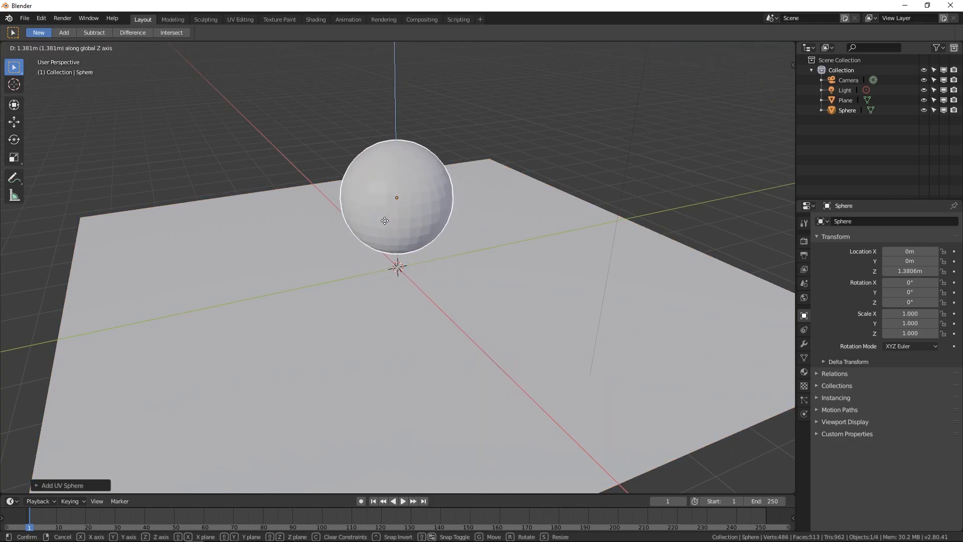
left_click(388, 236)
middle_click_drag(423, 266, 393, 189)
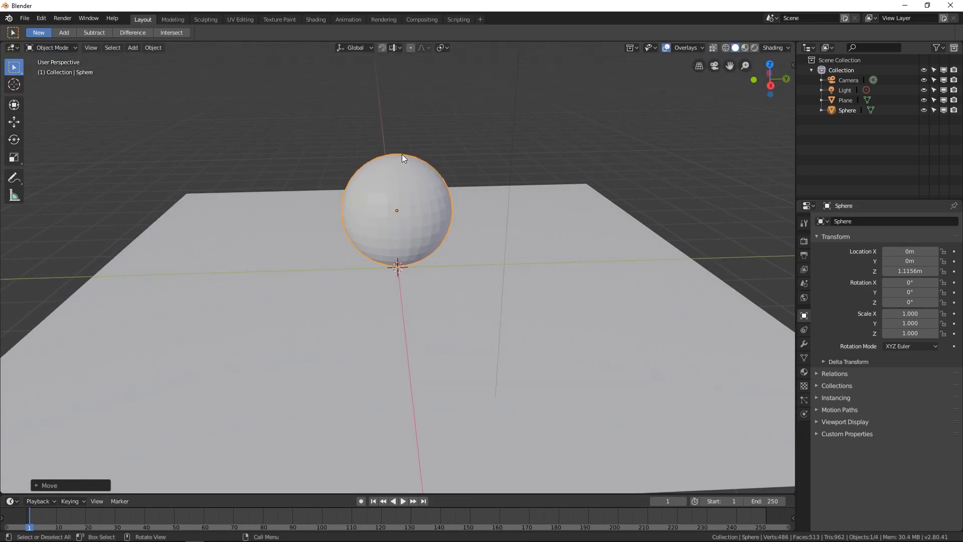
middle_click_drag(402, 162, 423, 208)
scroll(400, 206, "up", 3)
key("g")
key("x")
key("Escape")
- Move the sphere along Z so it sits just above the plane, at about 1.06 m
key("g")
key("z")
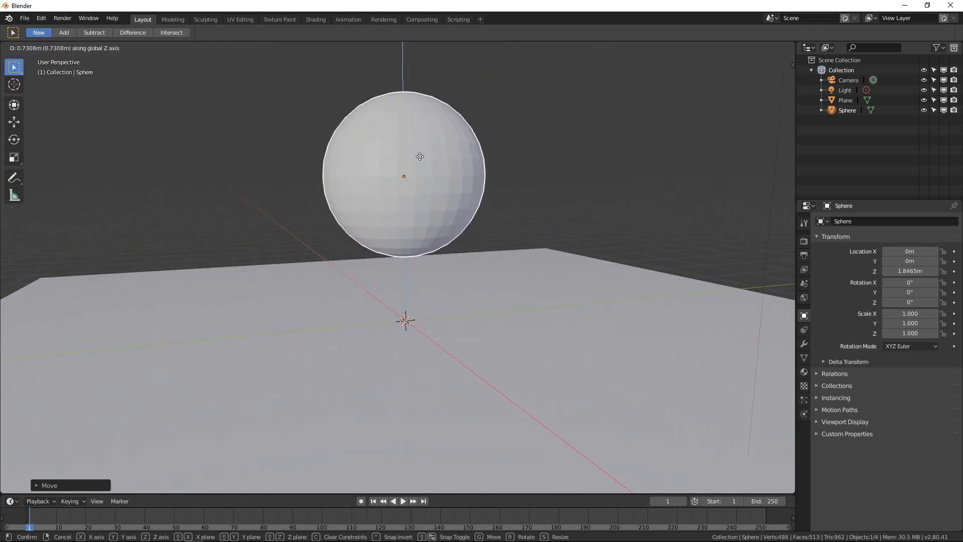
middle_click(391, 190)
key("z")
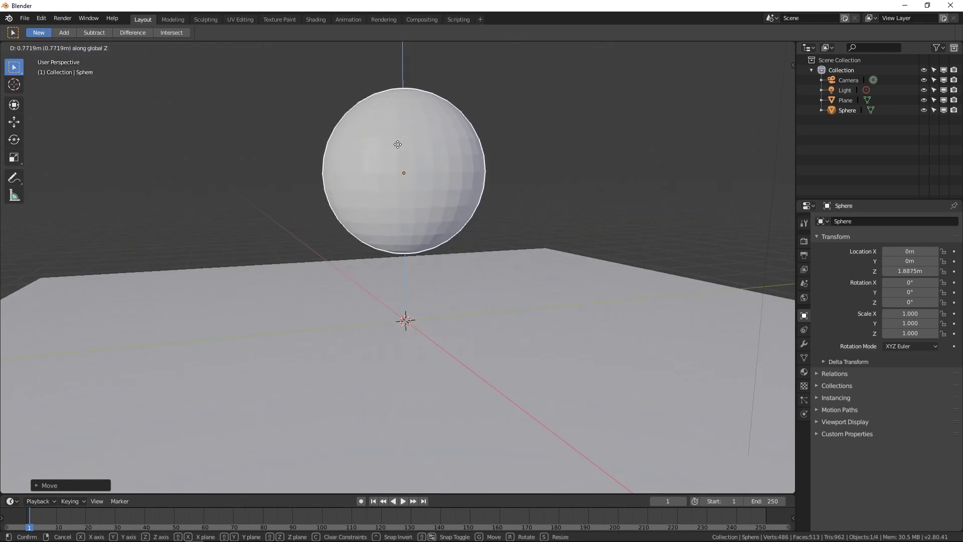
left_click(396, 215)
middle_click_drag(396, 215, 372, 204)
middle_click_drag(377, 265, 386, 268)
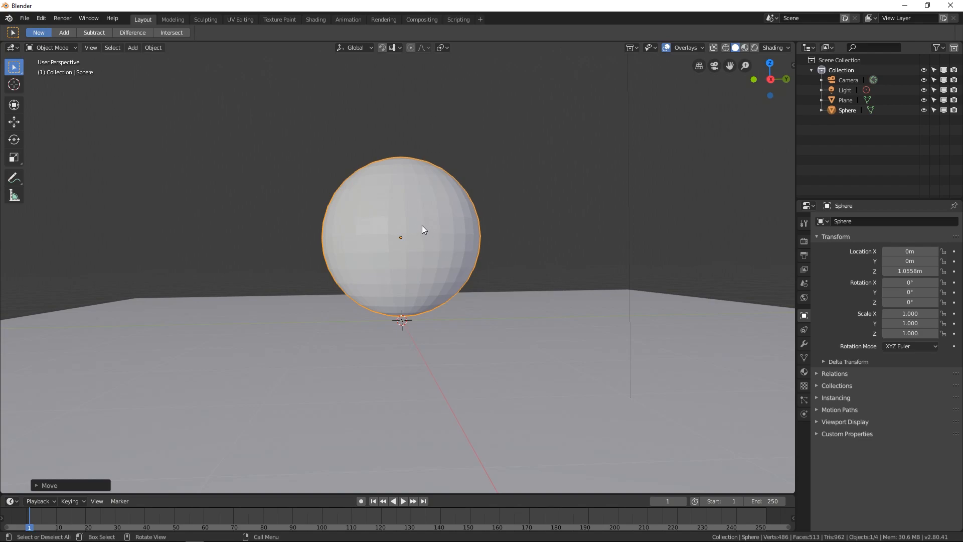
key("g")
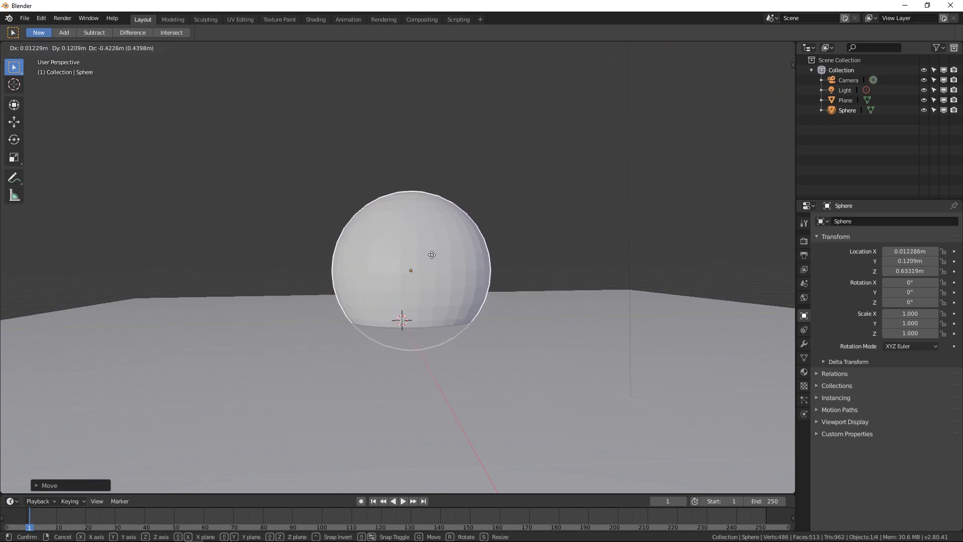
right_click(434, 259)
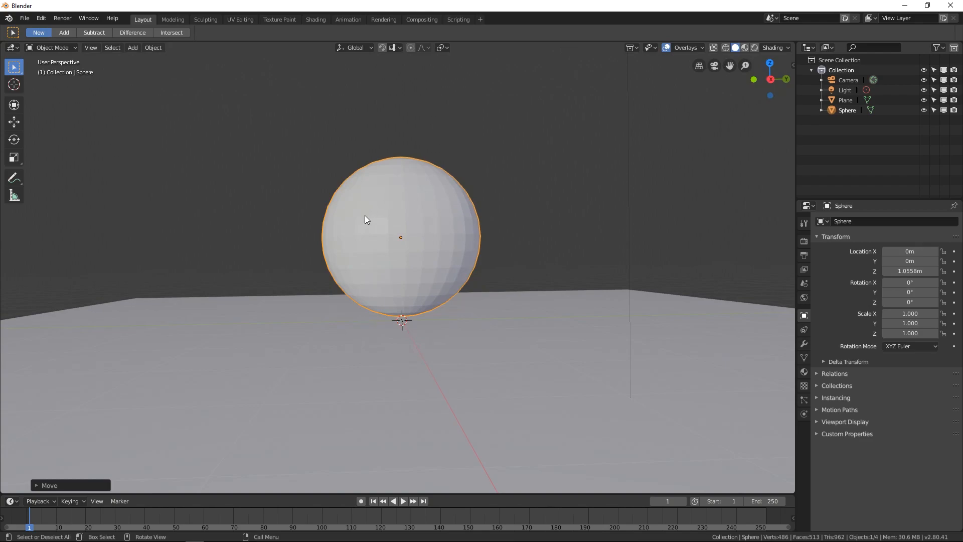
middle_click_drag(419, 302, 426, 297)
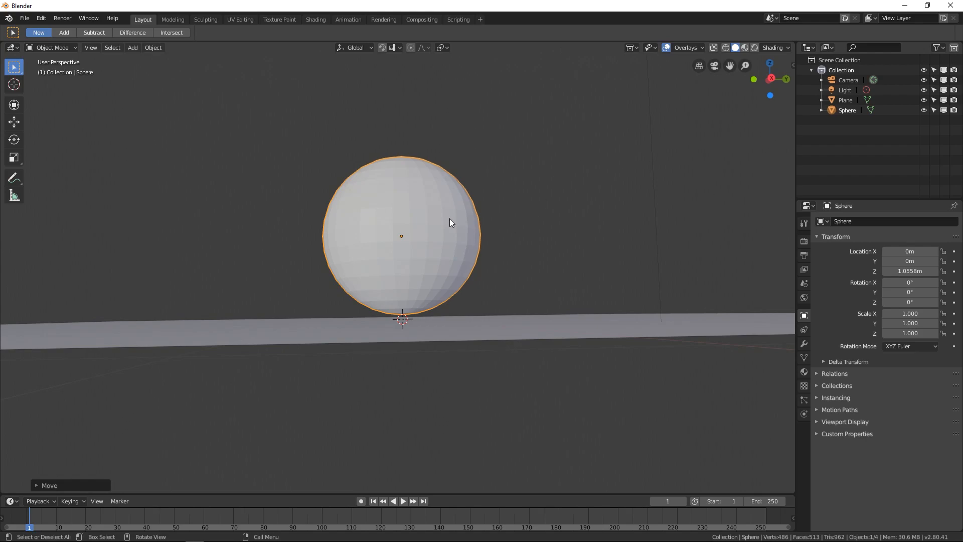
middle_click_drag(450, 218, 439, 223)
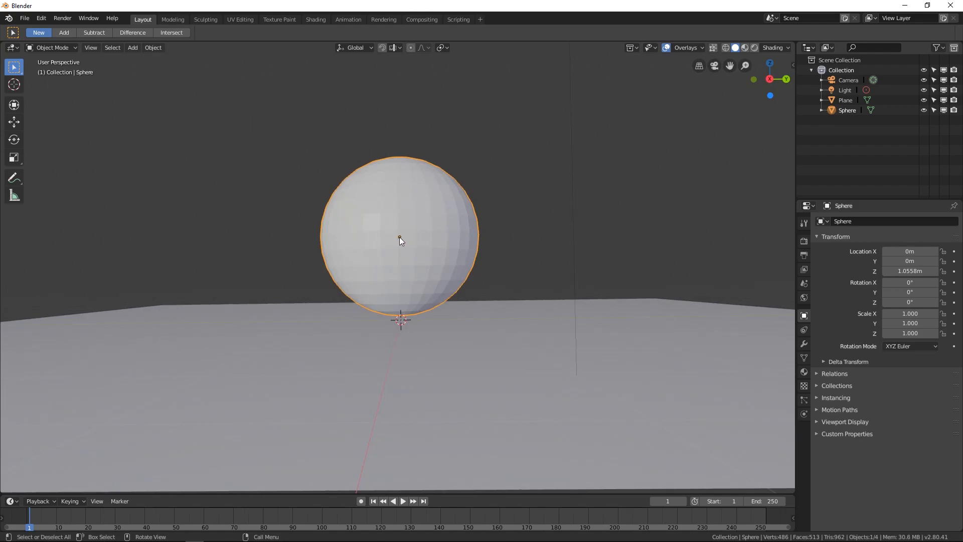
scroll(399, 237, "up", 5)
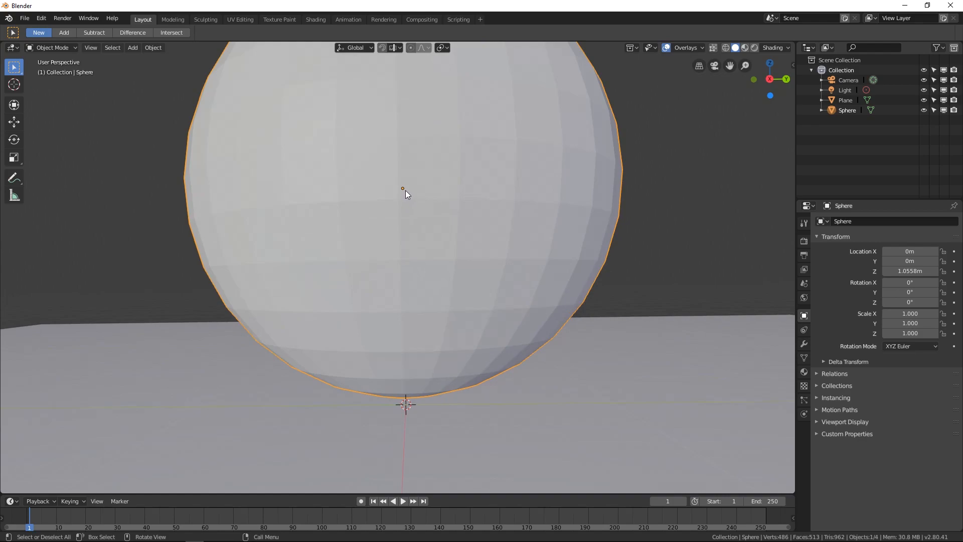
scroll(404, 188, "down", 5)
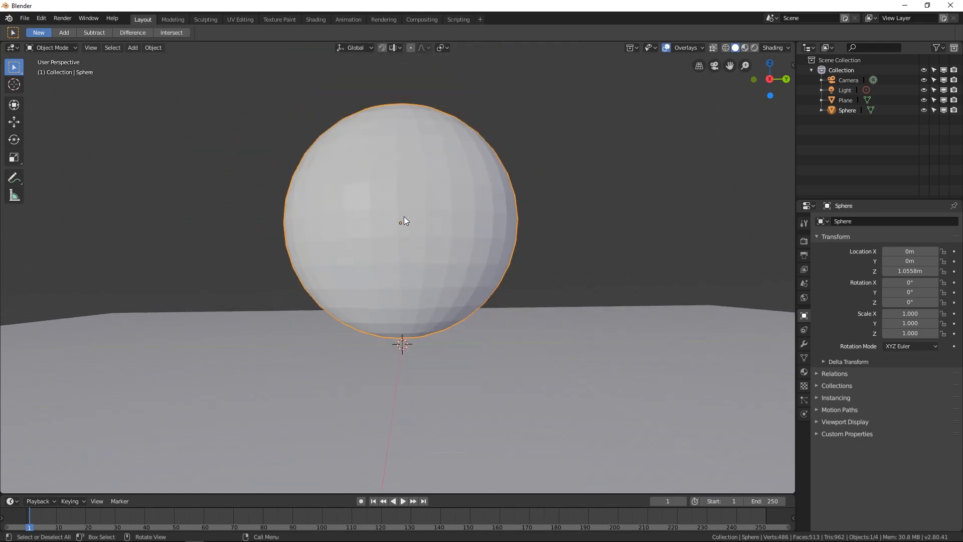
middle_click_drag(398, 233, 430, 223)
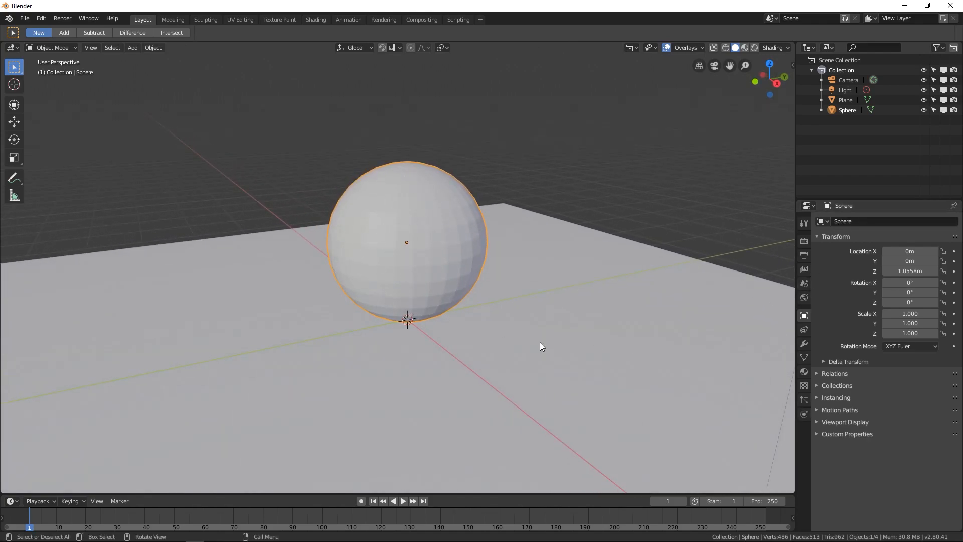
- Select the plane and enable Collision physics on it
left_click(553, 245)
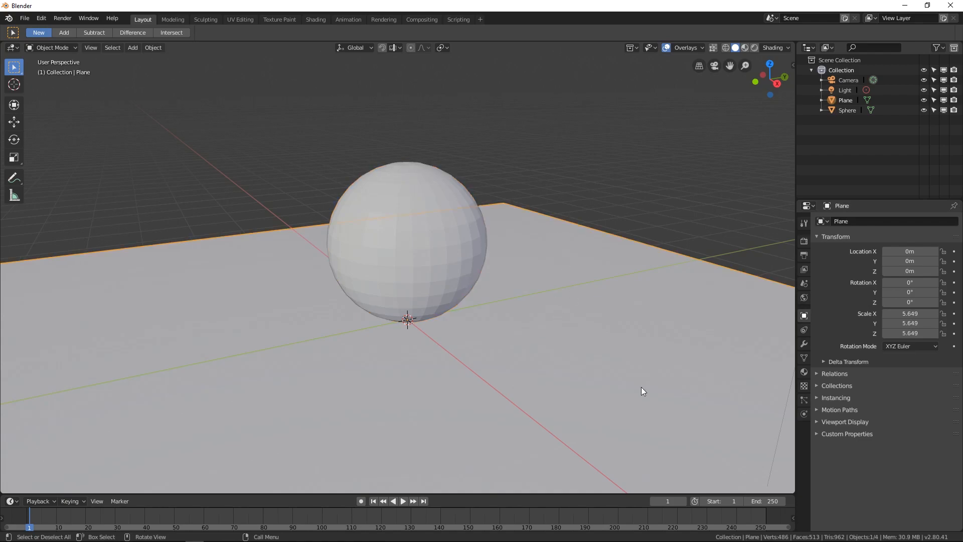
left_click(804, 414)
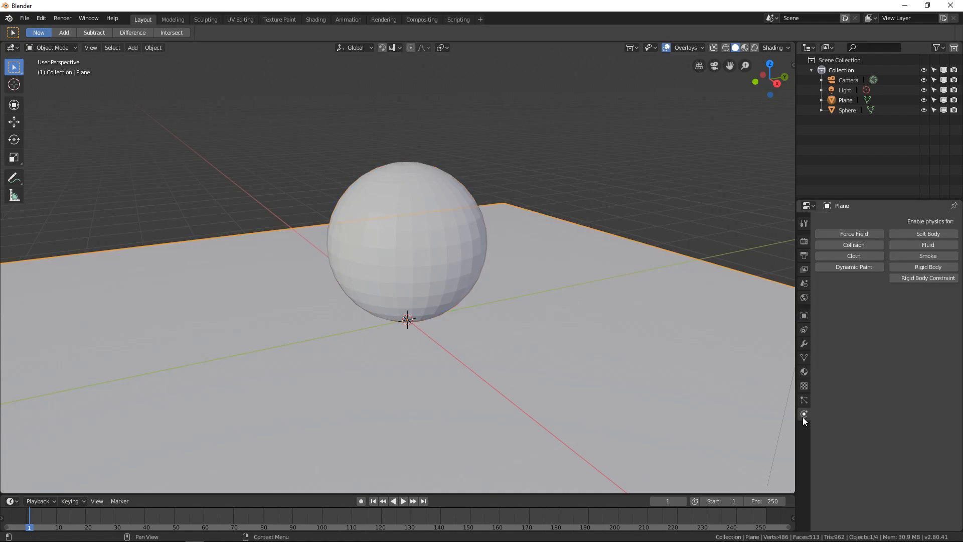
left_click(853, 245)
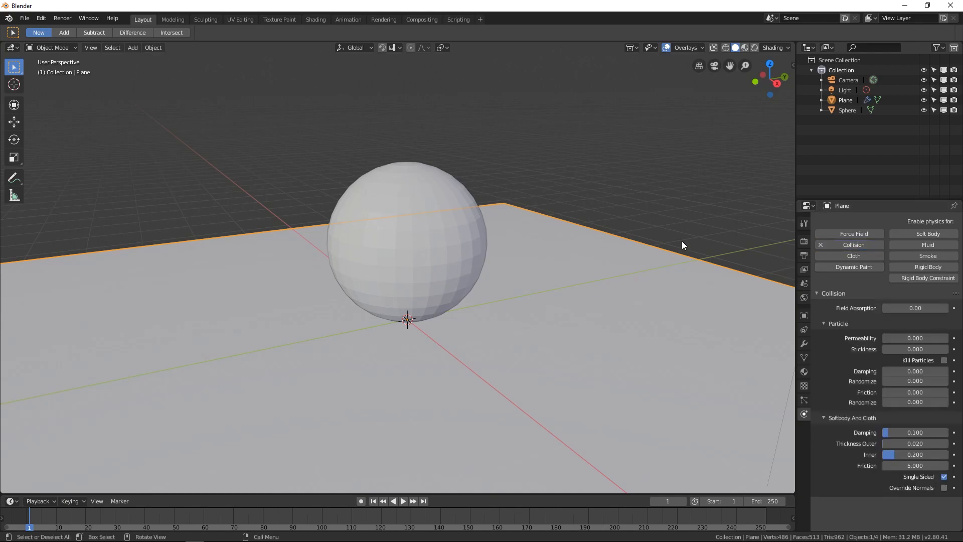
- Select the sphere, enable Soft Body physics on it, and preview the simulation
left_click(424, 198)
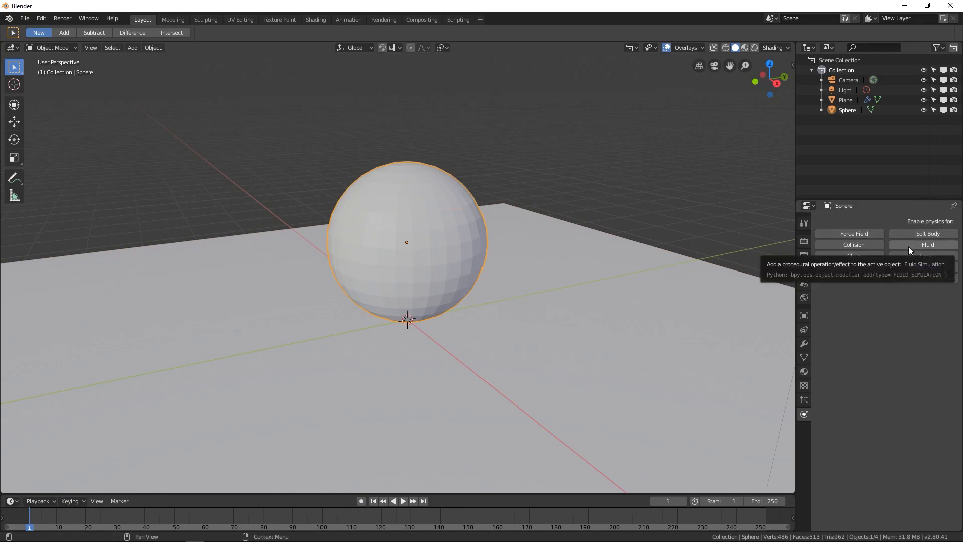
left_click(919, 234)
middle_click_drag(694, 315, 588, 289)
key("space")
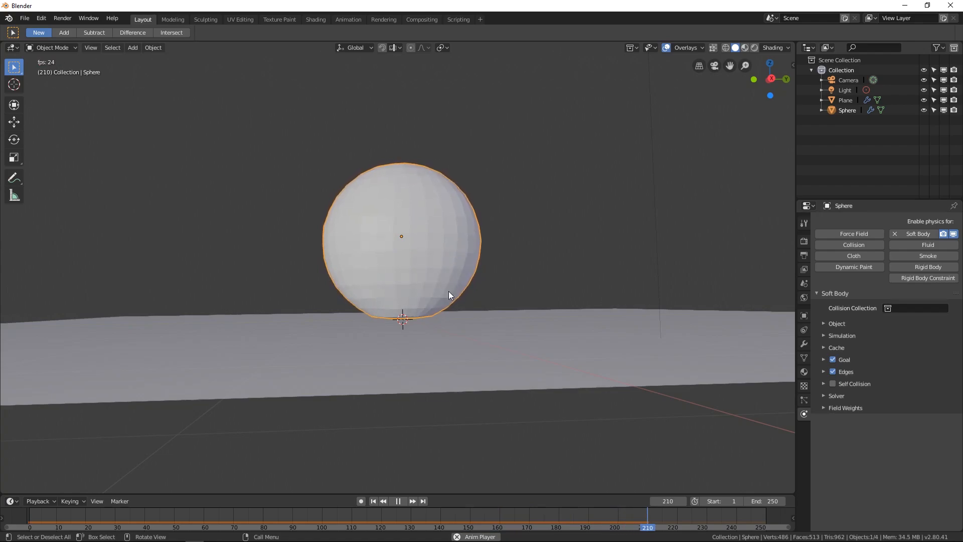
key("Escape")
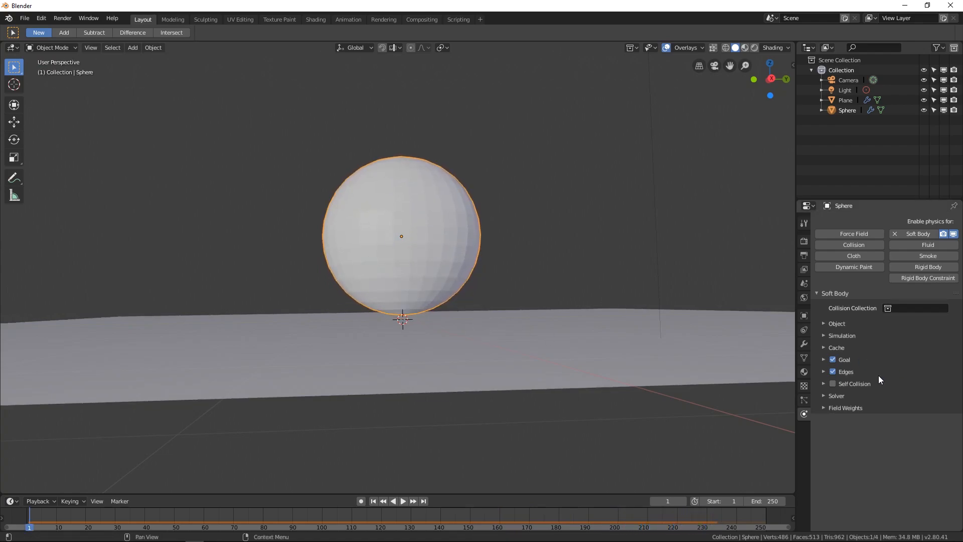
- Set the sphere's soft body Goal default strength to 0 and play the simulation
left_click(849, 360)
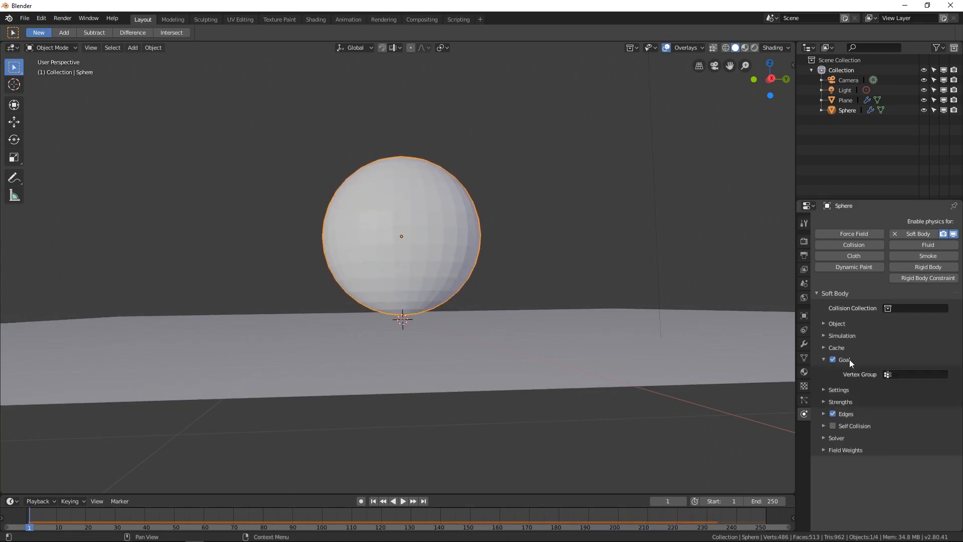
left_click(837, 390)
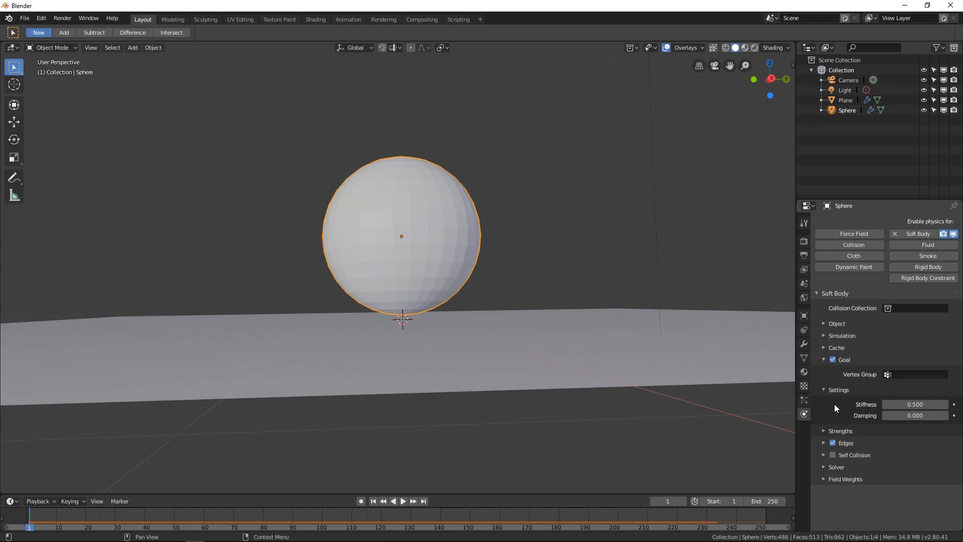
left_click(842, 431)
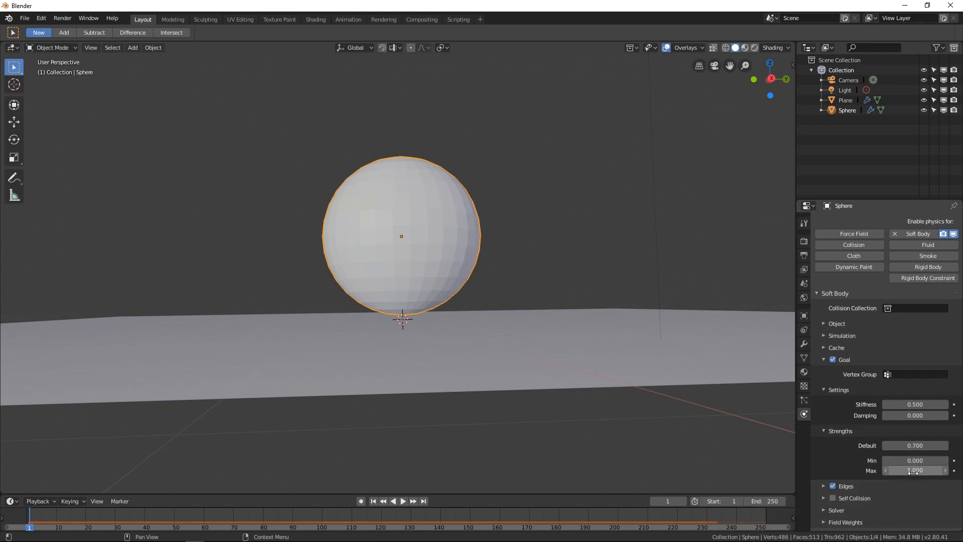
middle_click_drag(483, 343, 506, 350)
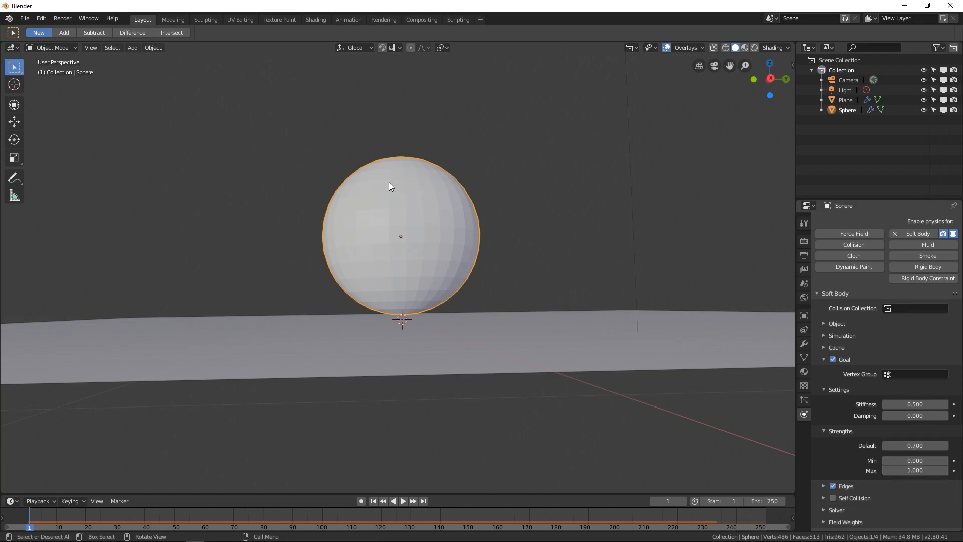
middle_click_drag(390, 183, 393, 197)
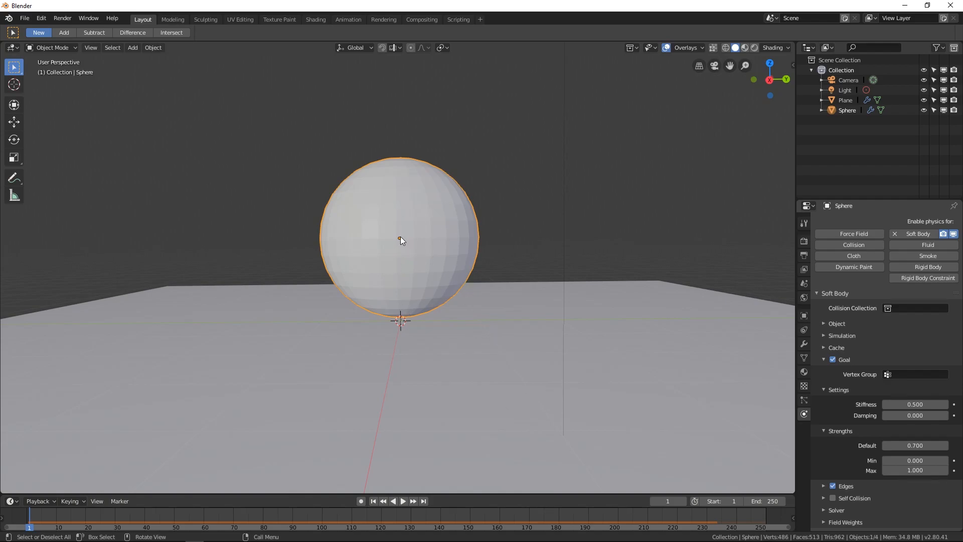
mouse_move(399, 238)
middle_mouse_down()
mouse_move(410, 241)
mouse_move(400, 234)
middle_mouse_up()
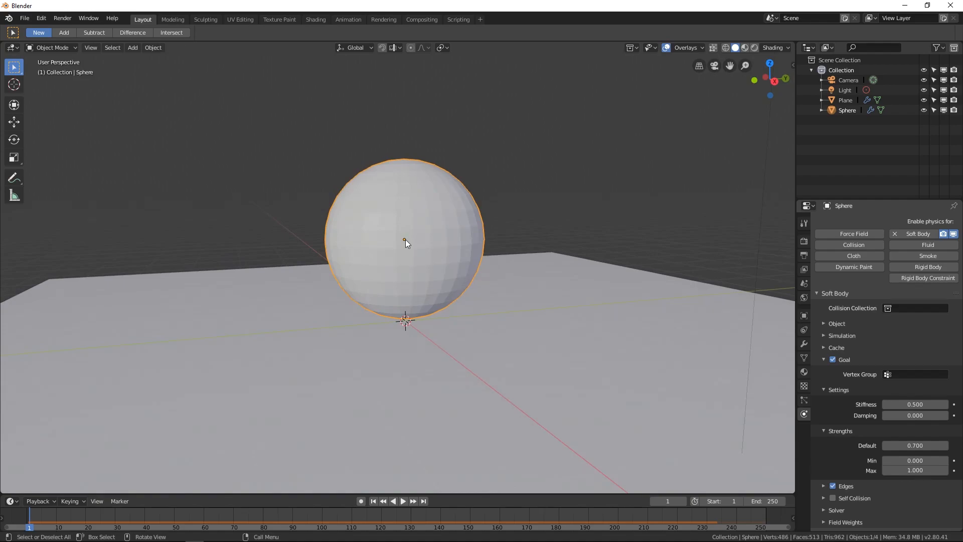
middle_click_drag(405, 239, 418, 240)
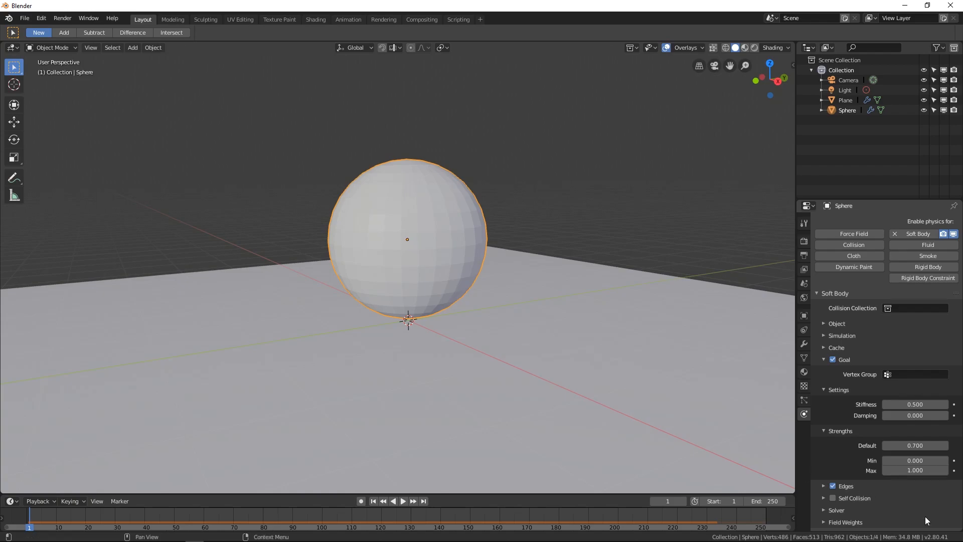
left_click_drag(922, 445, 753, 445)
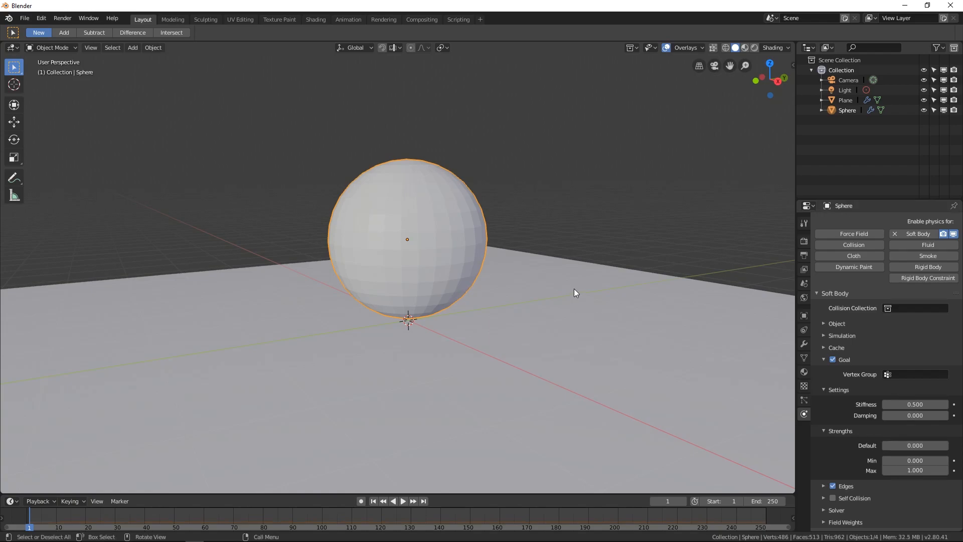
key("space")
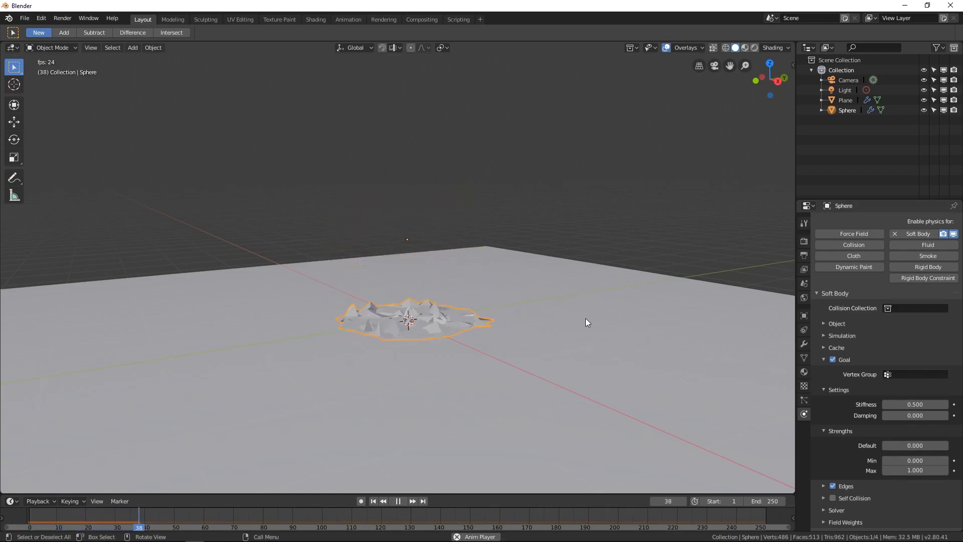
- Raise the sphere's goal Default strength slightly above 0 and play the simulation from the start
key("Escape")
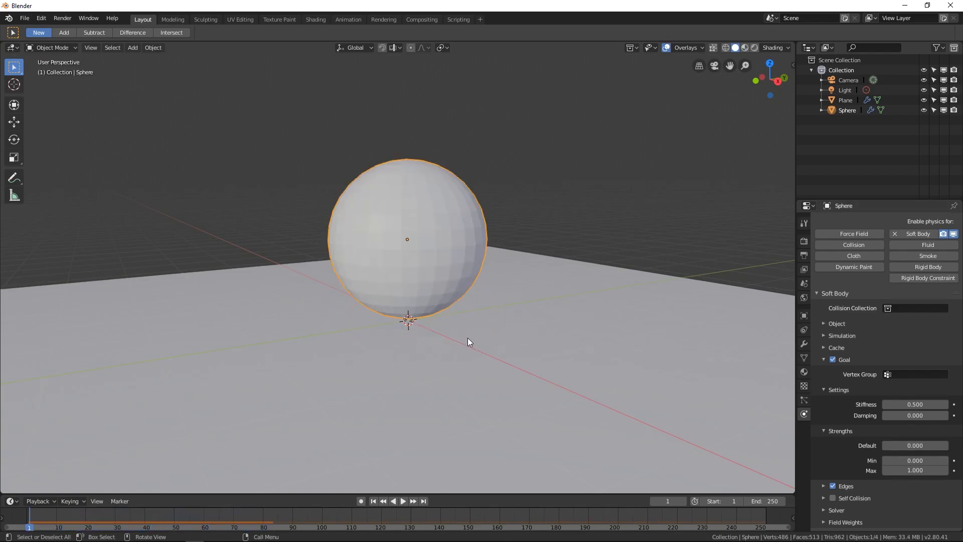
left_click_drag(915, 445, 948, 445)
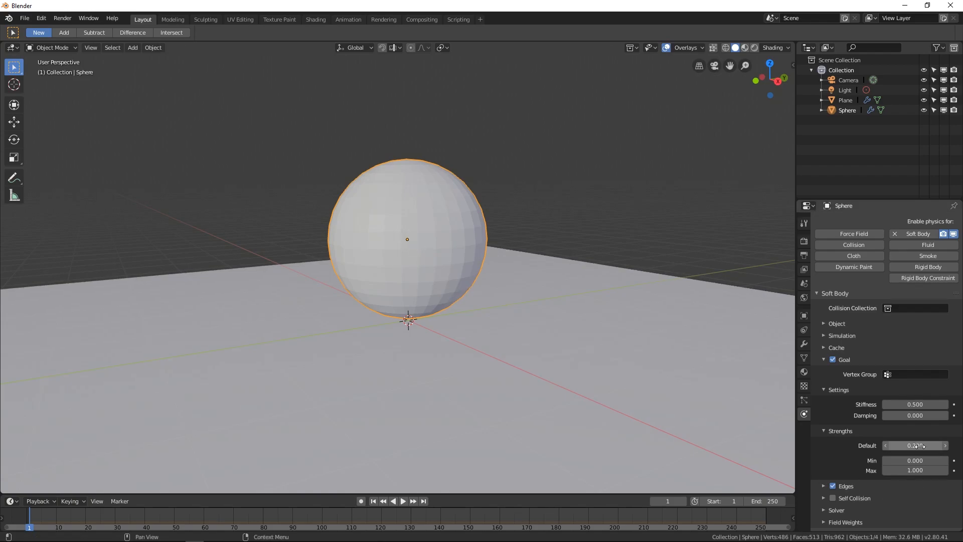
key("space")
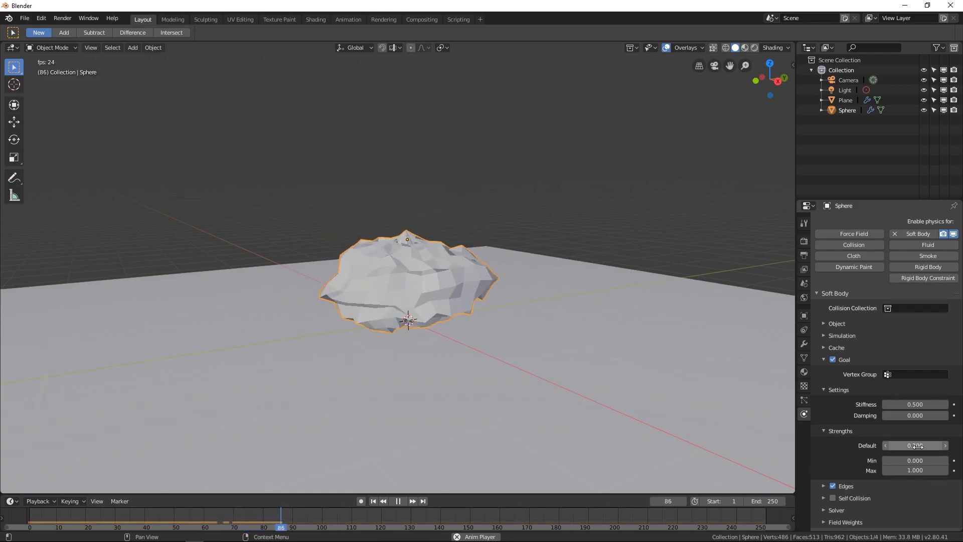
key("Escape")
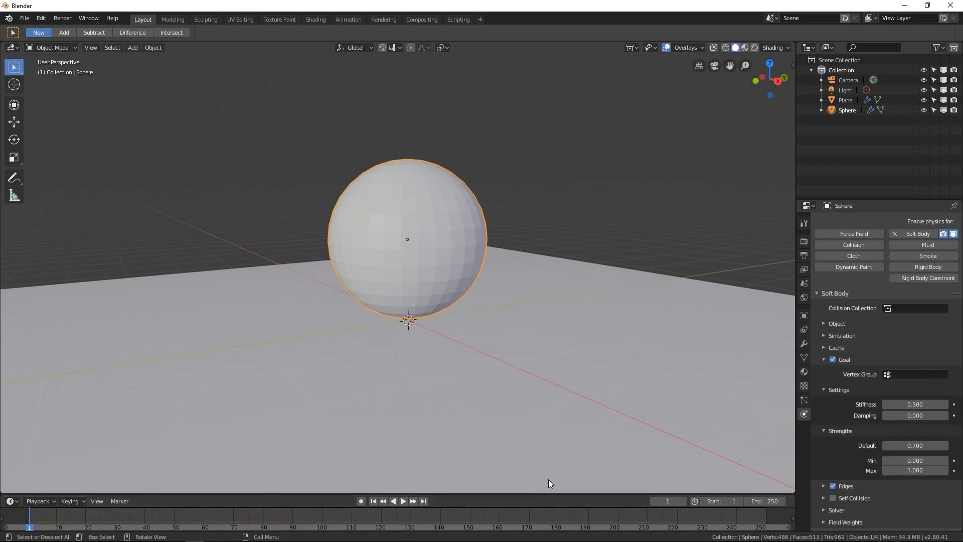
- Play the simulation with the 0.7 goal default strength while orbiting around the sphere
key("space")
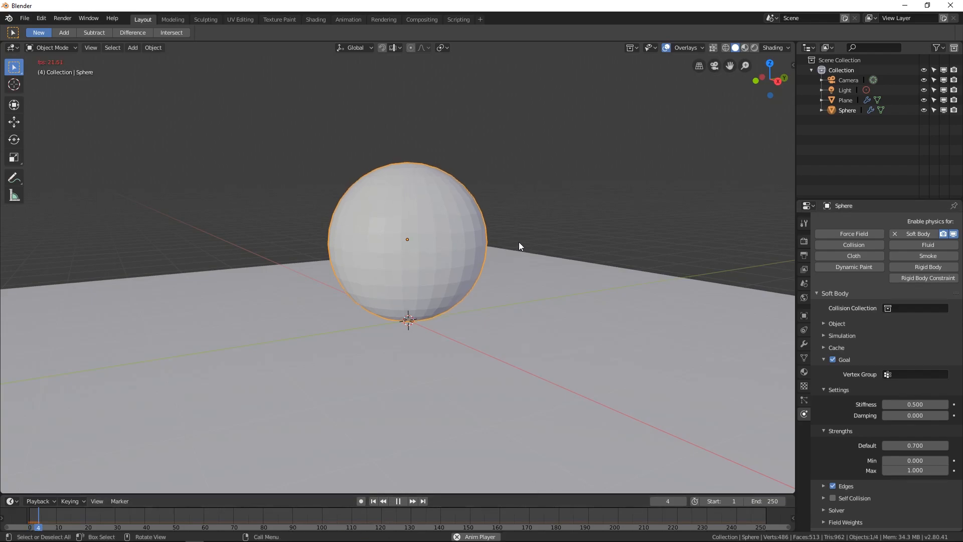
middle_click_drag(494, 334, 466, 317)
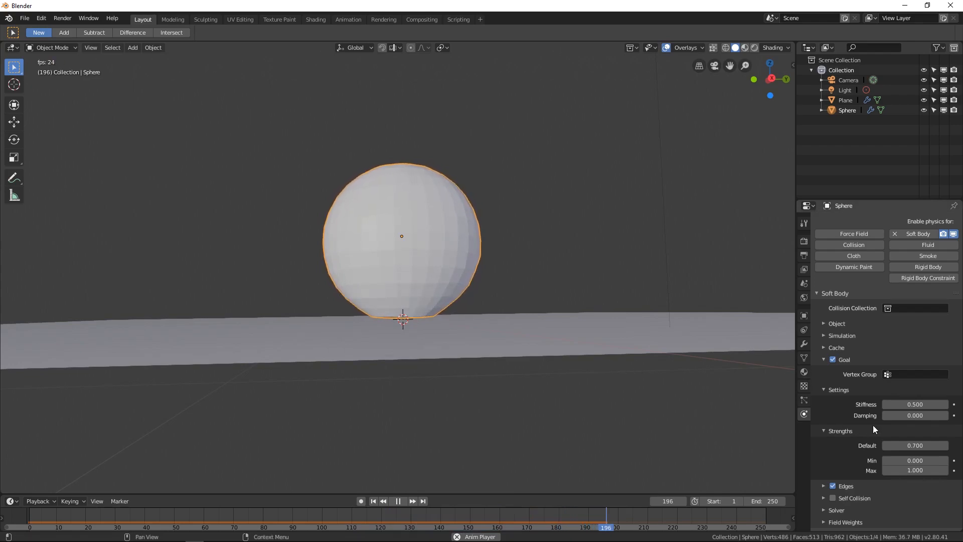
key("Escape")
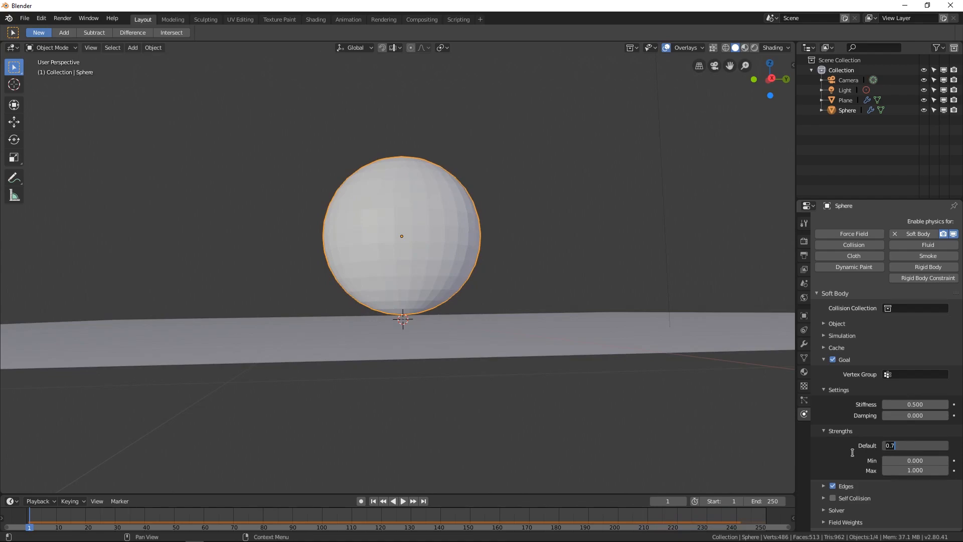
- Set the goal Default strength to 0.5 and play the simulation
key("Return")
key("space")
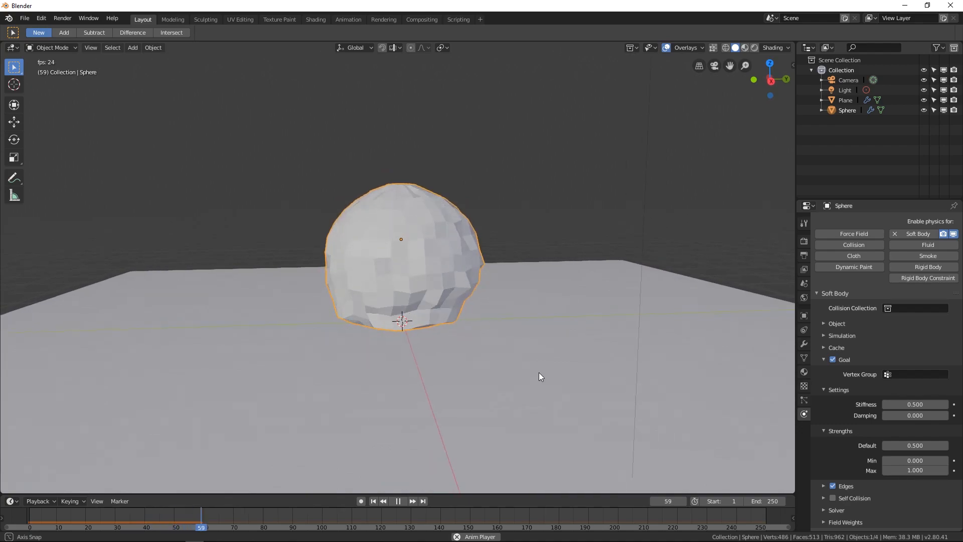
middle_click_drag(540, 359, 536, 361)
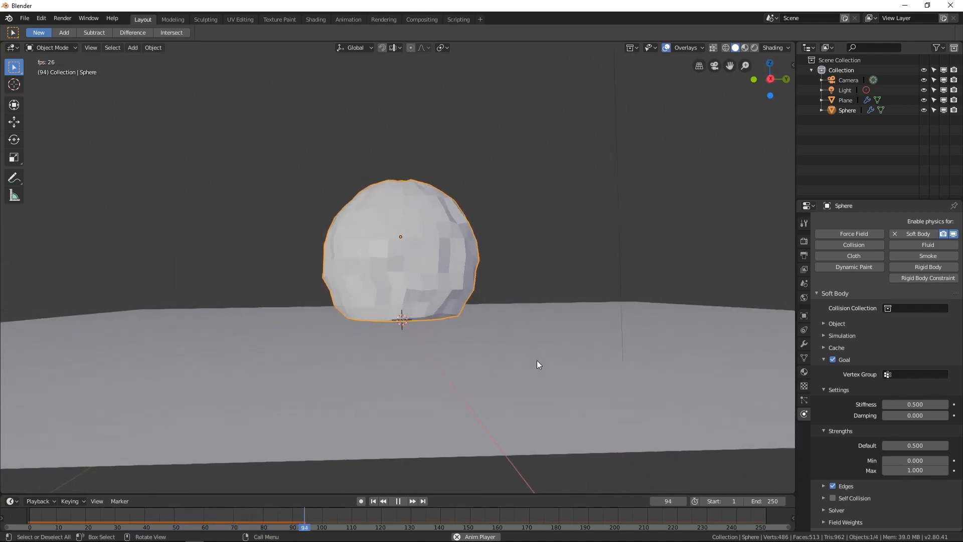
- Set the goal strength Min to 0.4 and Max to 0.7
double_click(914, 460)
type(".")
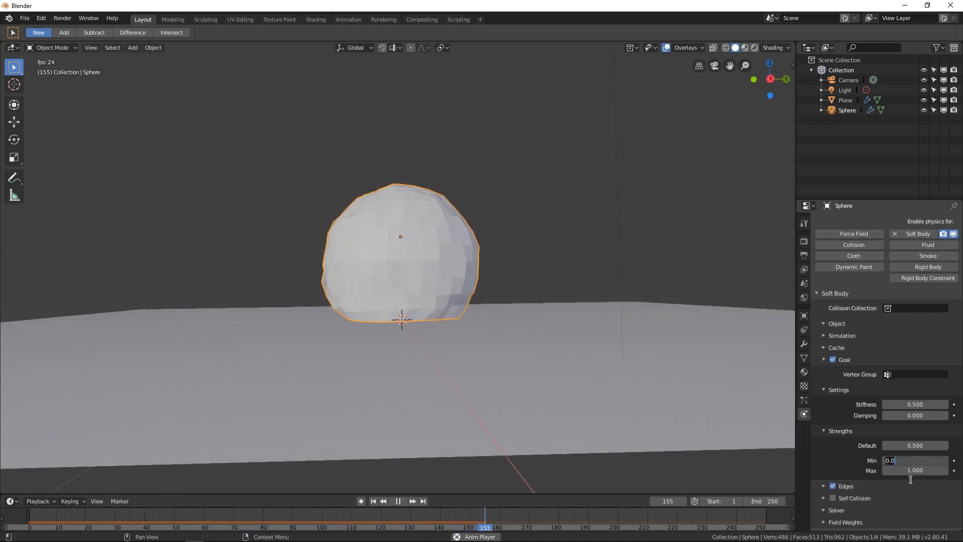
type("4")
key("Return")
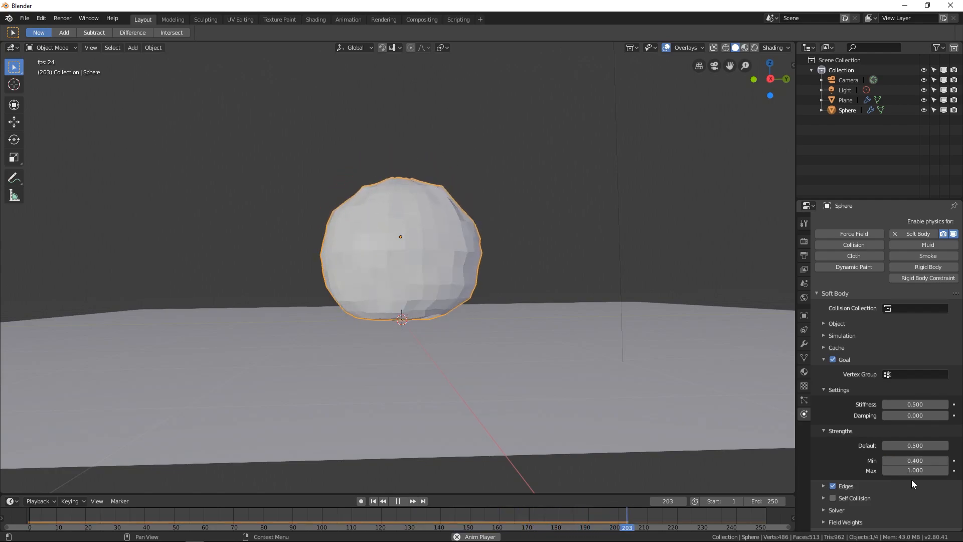
double_click(915, 471)
type(".7")
key("Return")
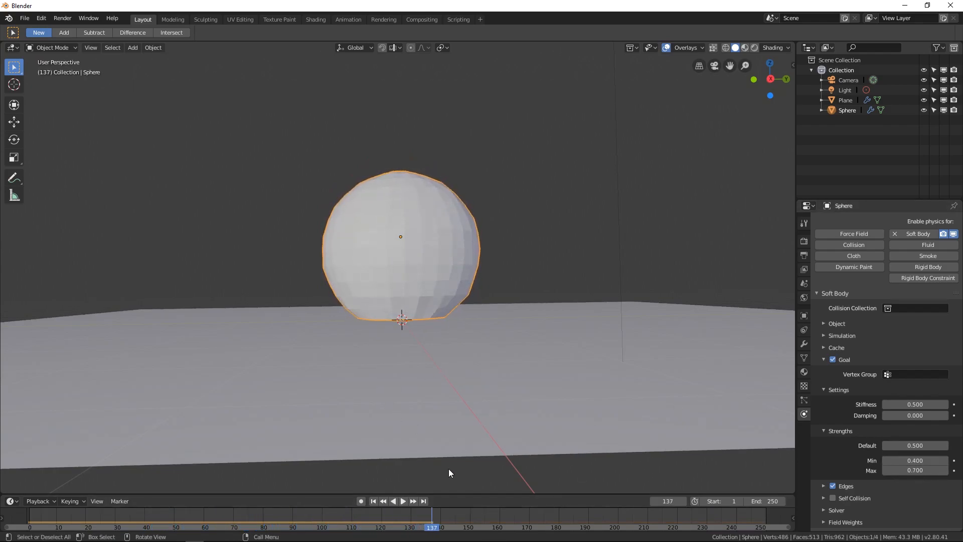
- Rewind to the first frame, lower the goal Default strength to 0.4, and replay the simulation
left_click_drag(287, 527, 24, 526)
middle_click_drag(483, 230, 456, 295)
key("Escape")
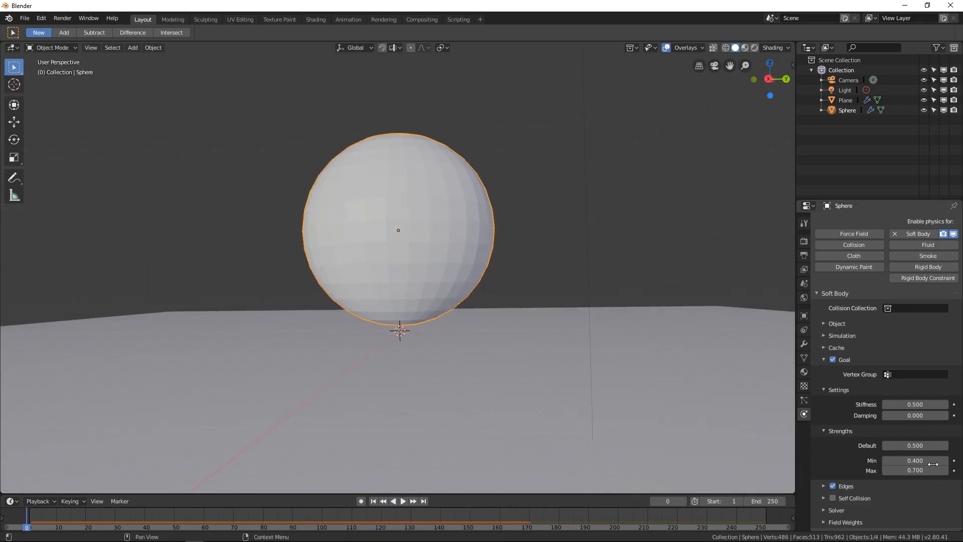
left_click_drag(889, 446, 862, 441)
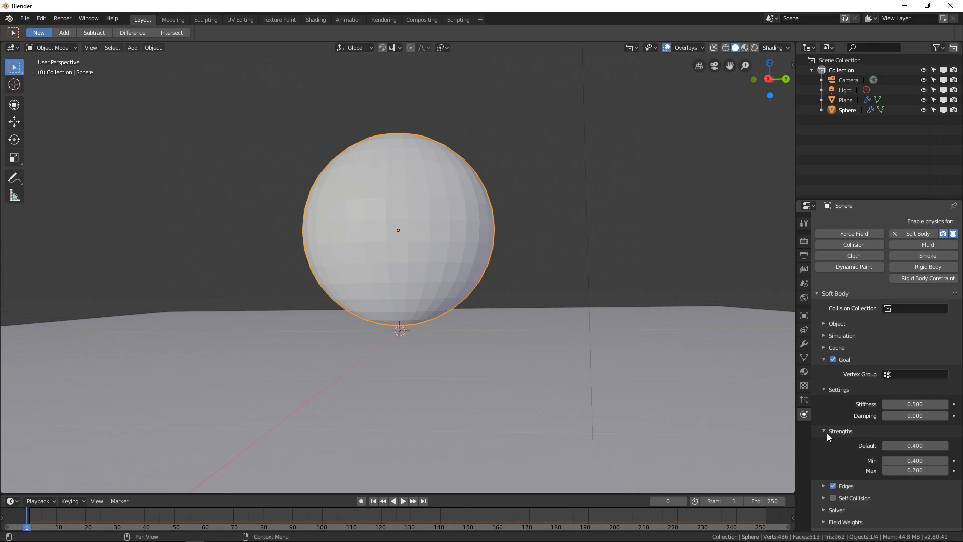
key("space")
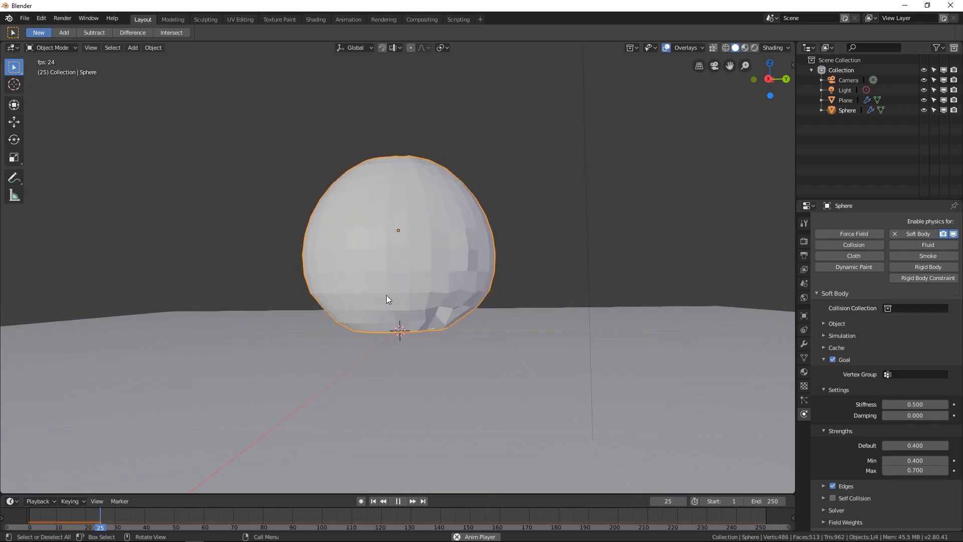
- Orbit and zoom in to examine the sphere deforming during playback
middle_click_drag(395, 285, 440, 308)
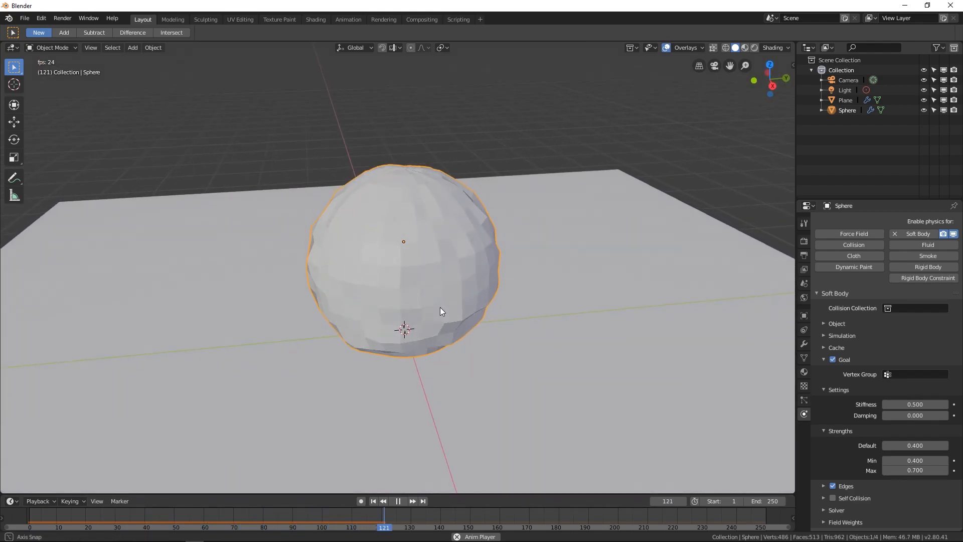
scroll(396, 295, "up", 1)
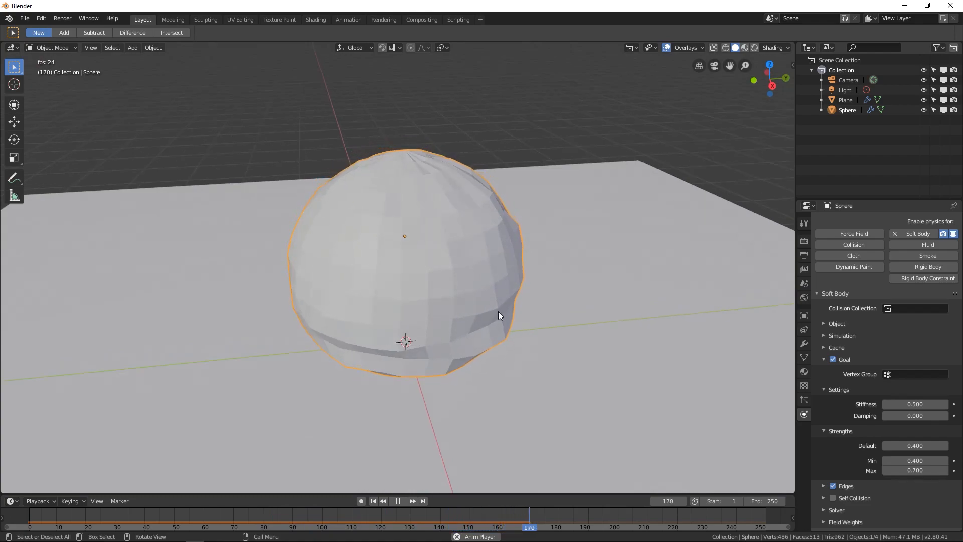
scroll(498, 311, "up", 2)
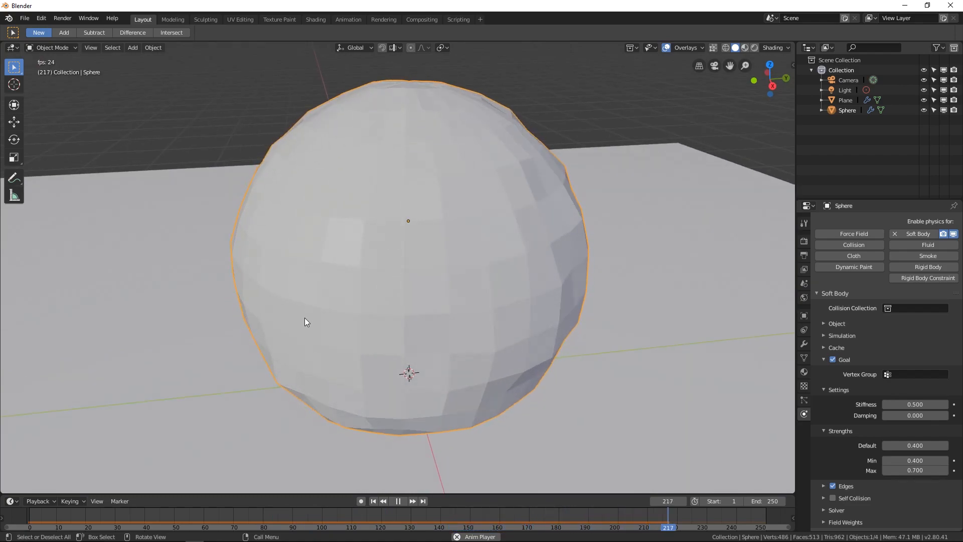
right_click(368, 196)
left_click(368, 196)
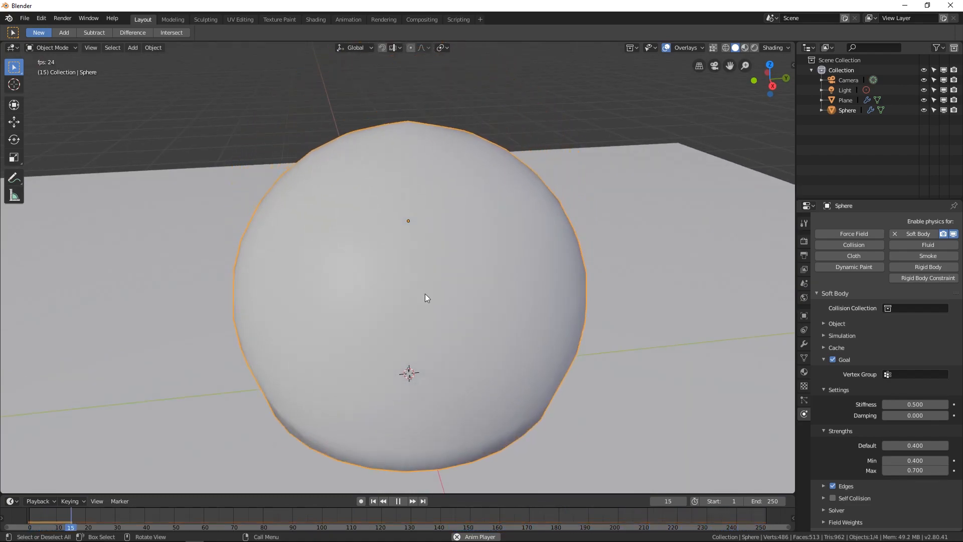
middle_click_drag(471, 324, 460, 304)
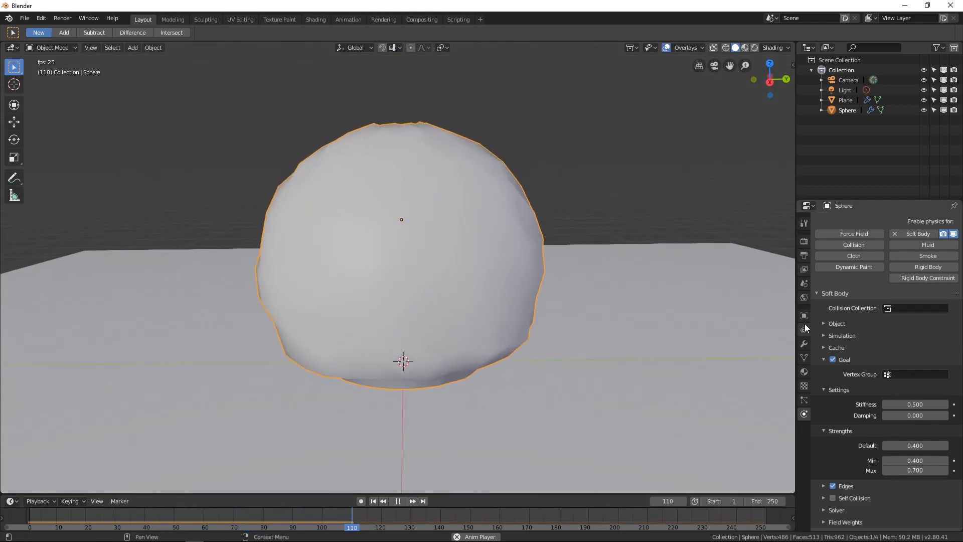
- Add a Subdivision Surface modifier to the sphere
left_click(805, 341)
left_click(847, 221)
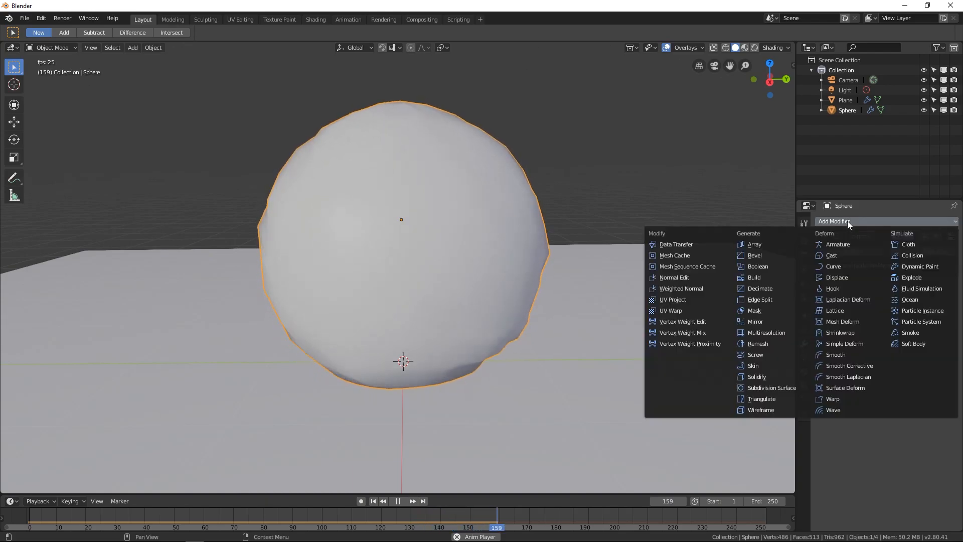
left_click(763, 386)
middle_click_drag(580, 410, 557, 387)
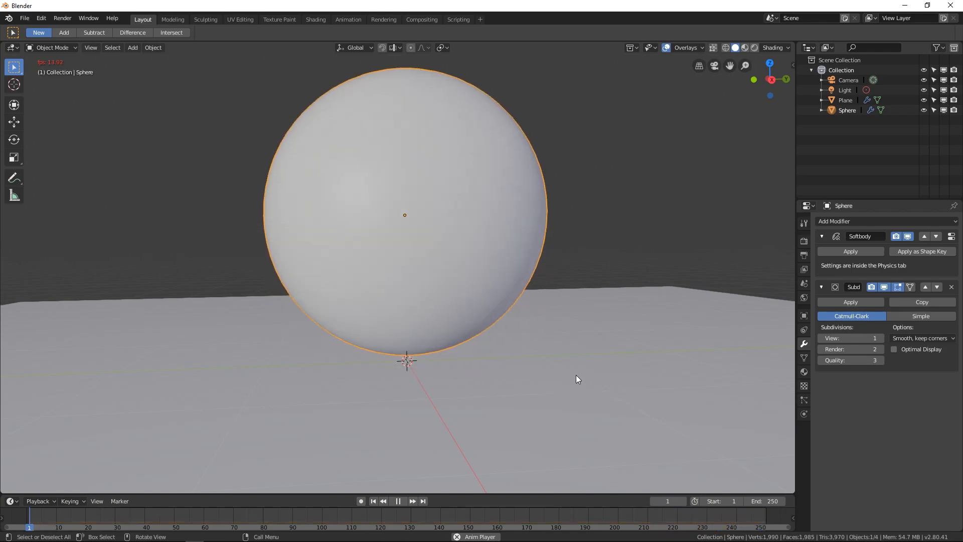
- Subdivide the whole sphere mesh in Edit Mode and replay the simulation
key("Escape")
mouse_move(554, 395)
middle_mouse_down()
mouse_move(534, 378)
mouse_move(533, 390)
middle_mouse_up()
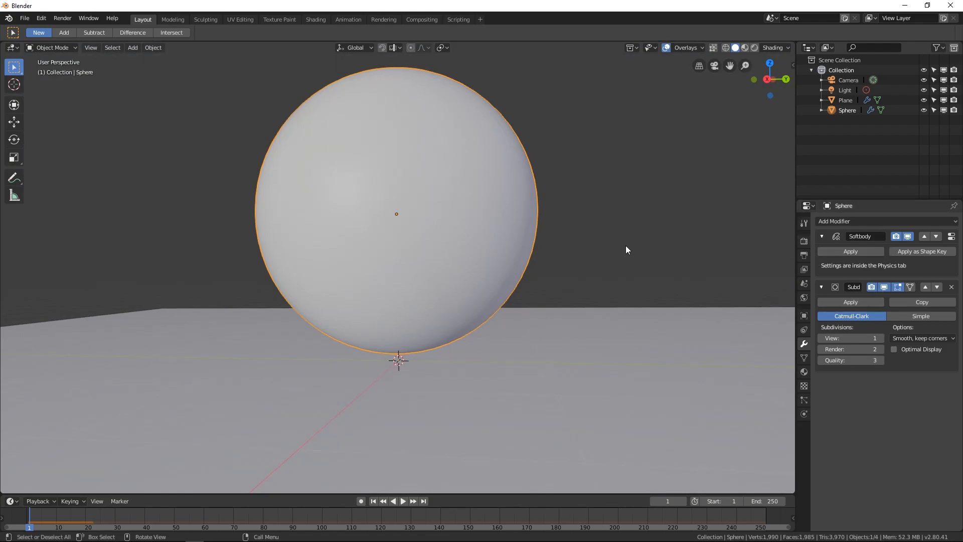
key("Tab")
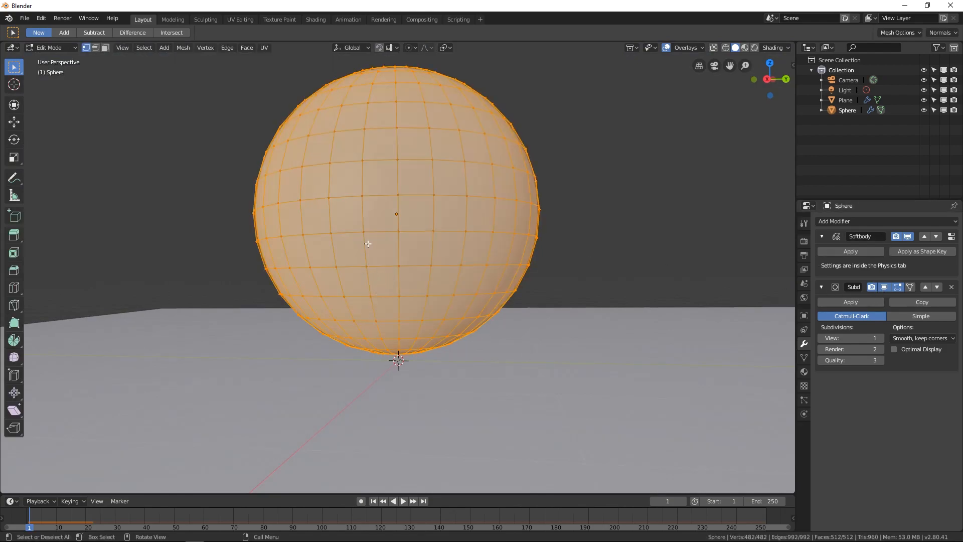
right_click(372, 227)
left_click(372, 228)
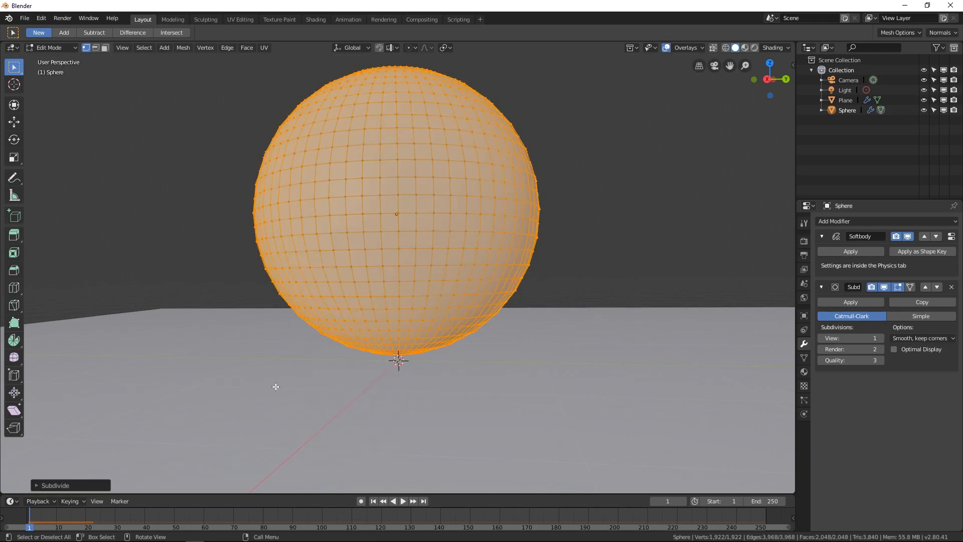
key("Tab")
key("space")
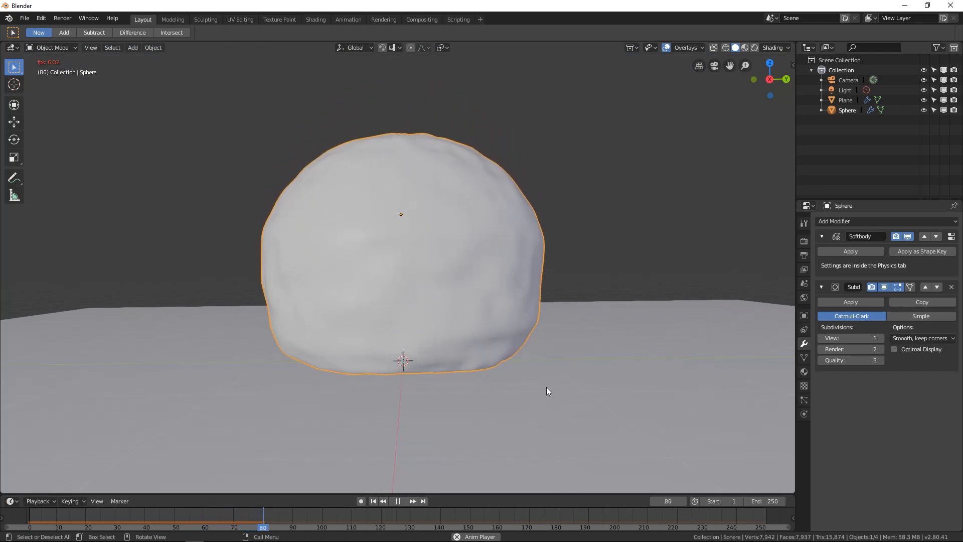
key("Escape")
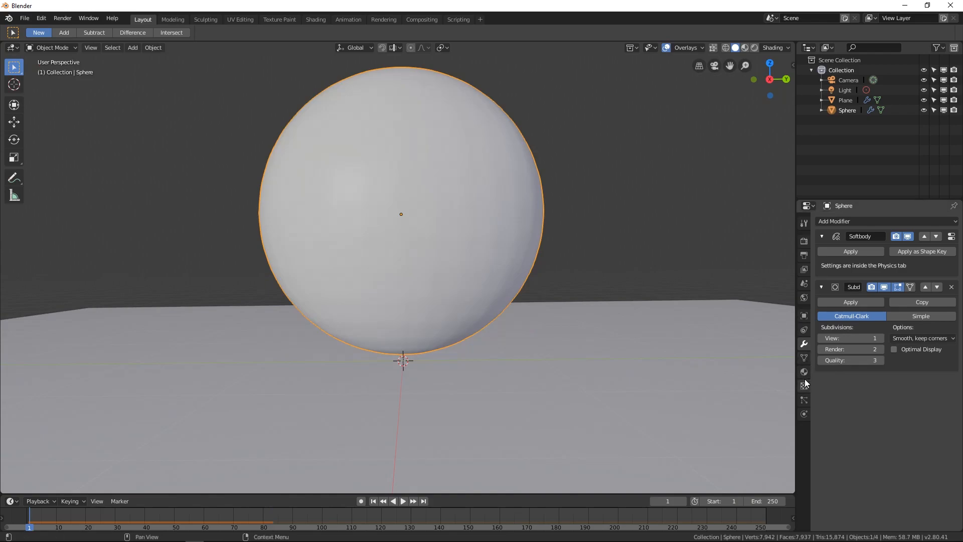
- Return to the sphere's physics settings and inspect its subdivided mesh in Edit Mode
left_click(806, 359)
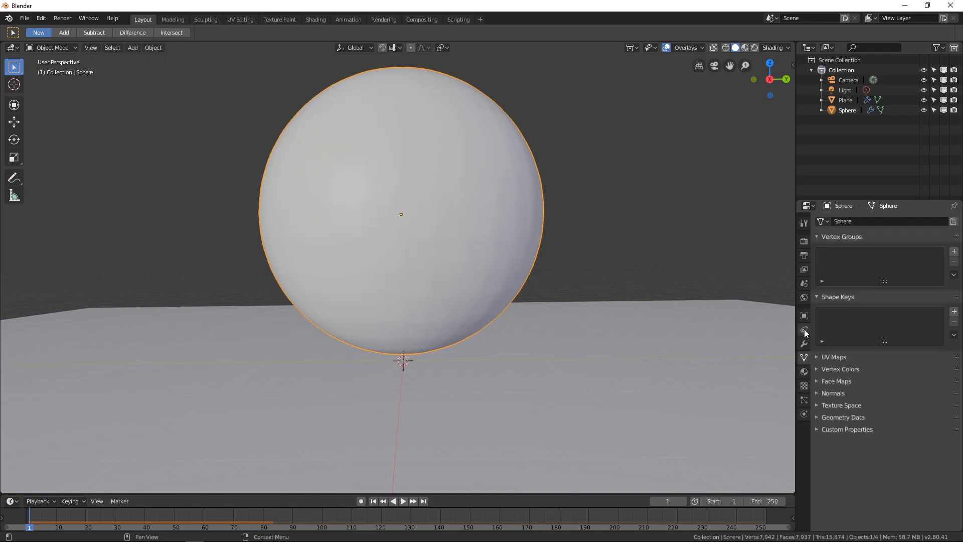
left_click(805, 330)
left_click(805, 414)
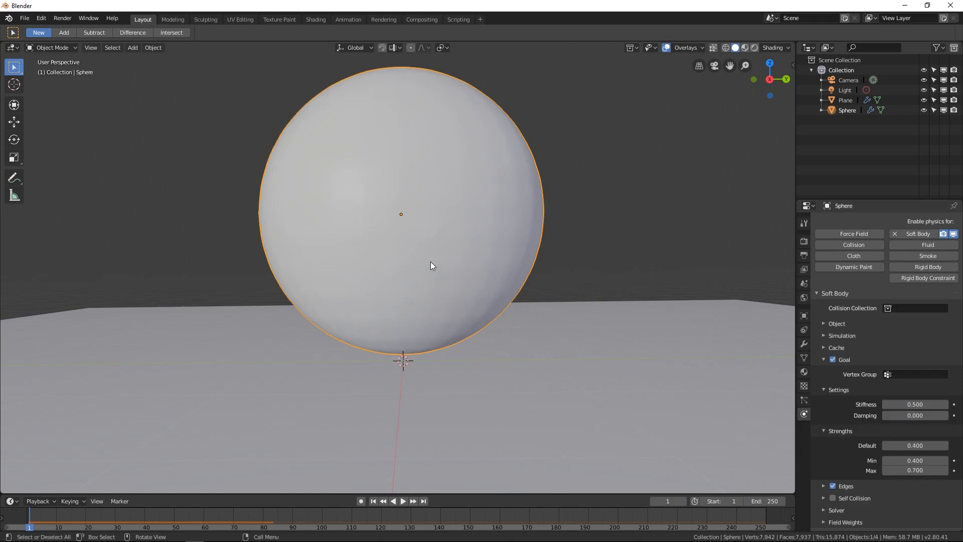
key("Tab")
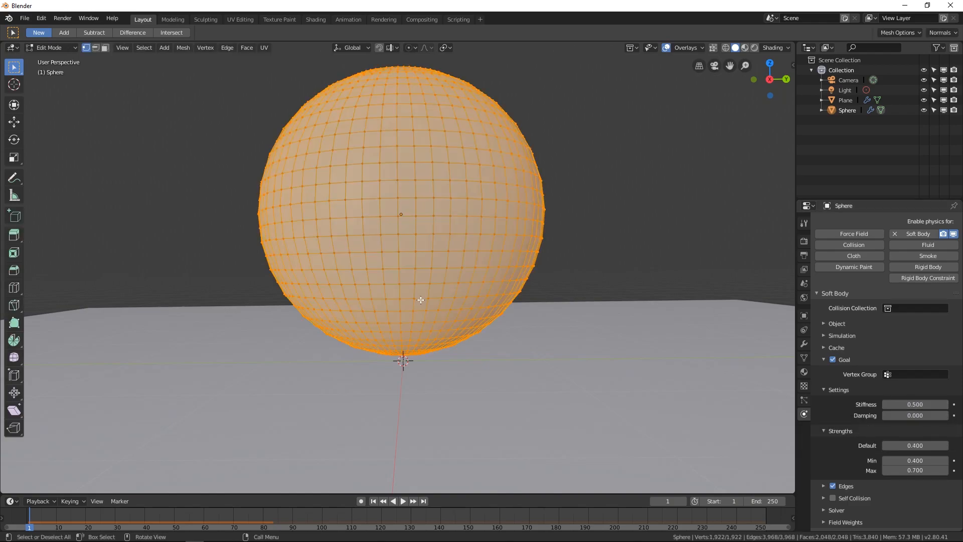
scroll(420, 246, "up", 1)
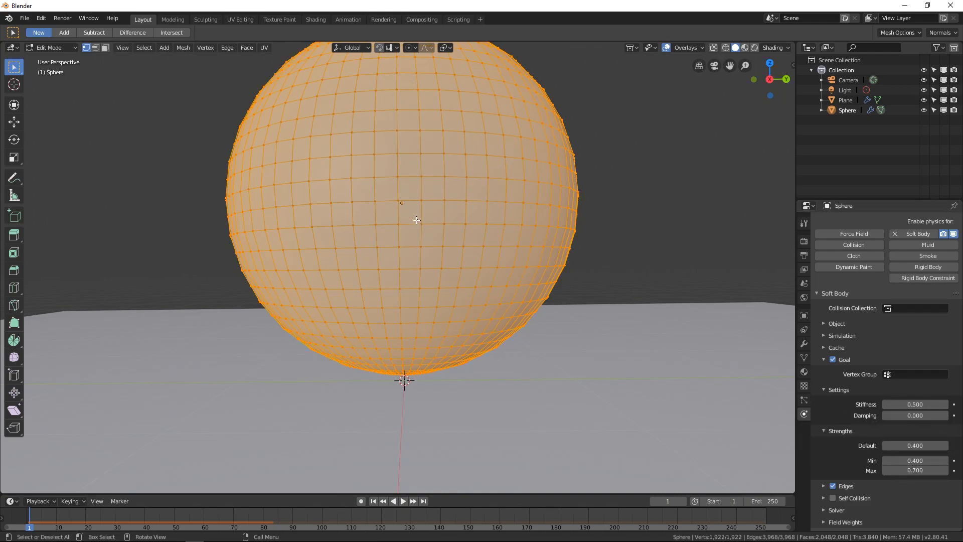
key("Tab")
scroll(417, 285, "down", 1)
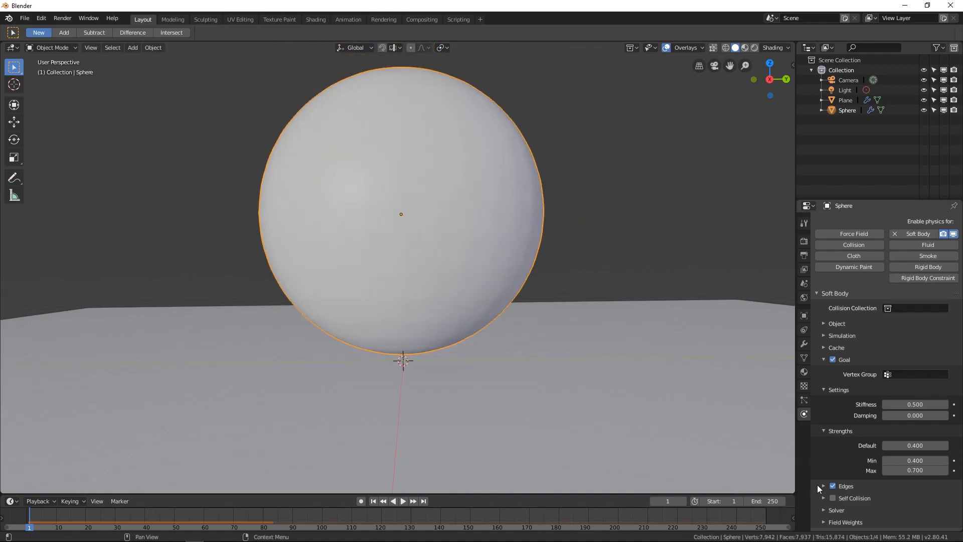
- Enable Self Collision for the sphere's soft body
left_click(824, 496)
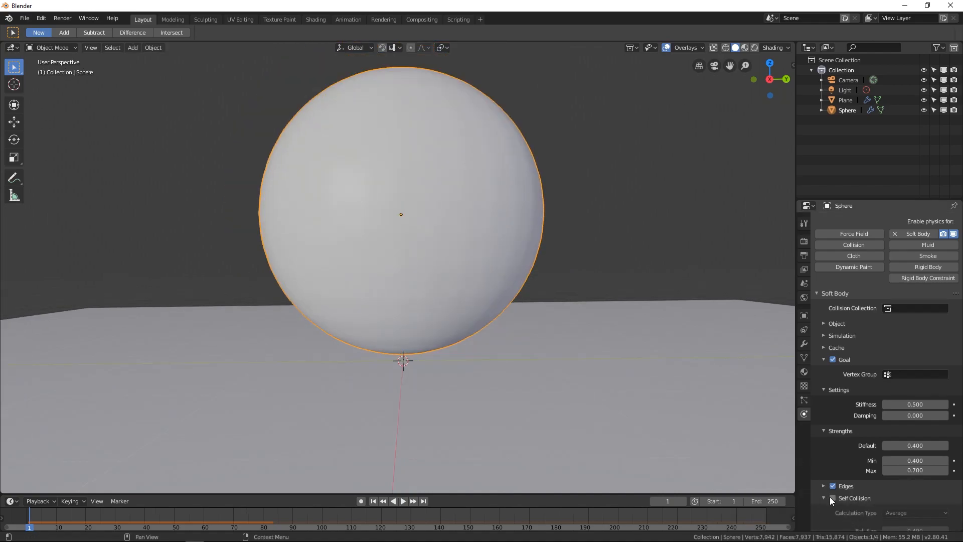
scroll(829, 462, "down", 3)
left_click(832, 443)
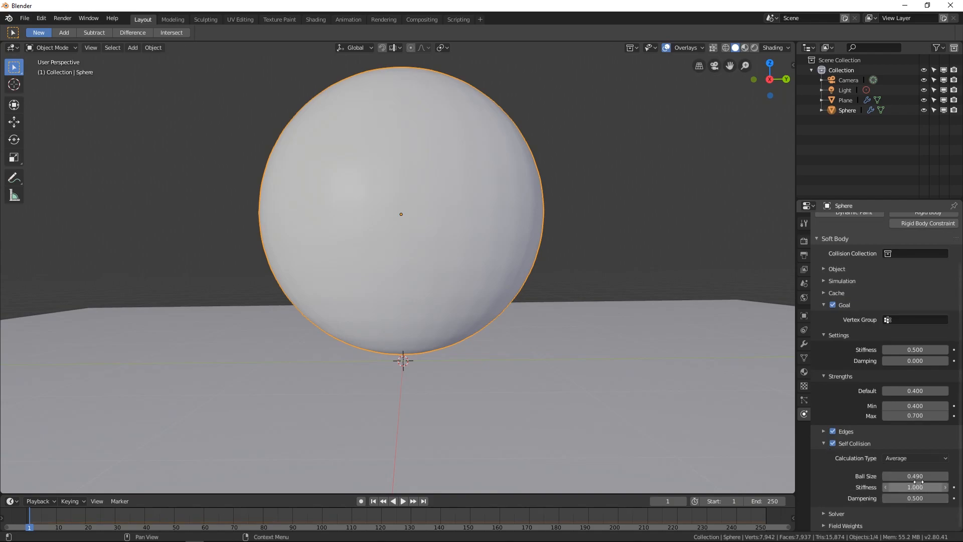
scroll(921, 482, "up", 3)
scroll(923, 512, "down", 3)
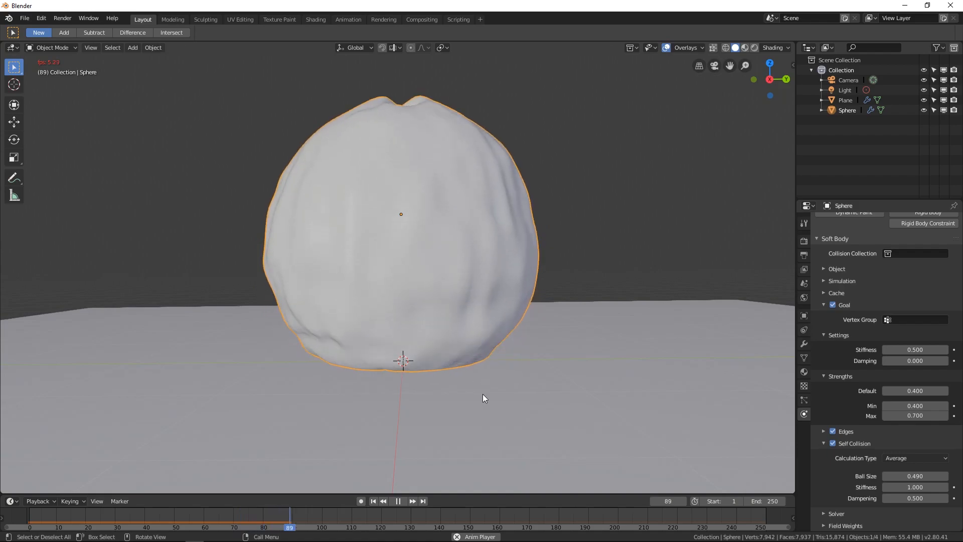
- Play the simulation and orbit the view to watch the sphere land on the plane
key("space")
middle_click_drag(482, 393, 257, 468)
middle_click_drag(383, 419, 507, 407)
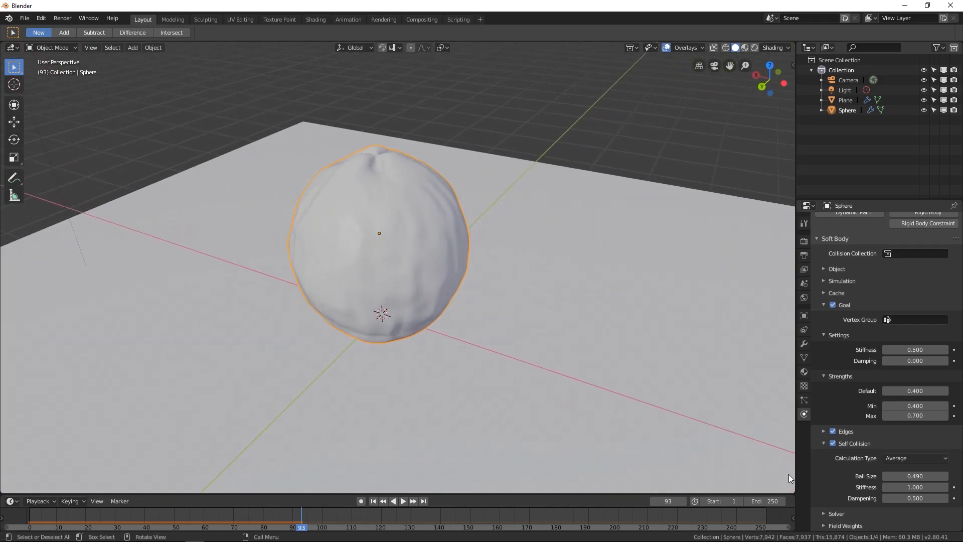